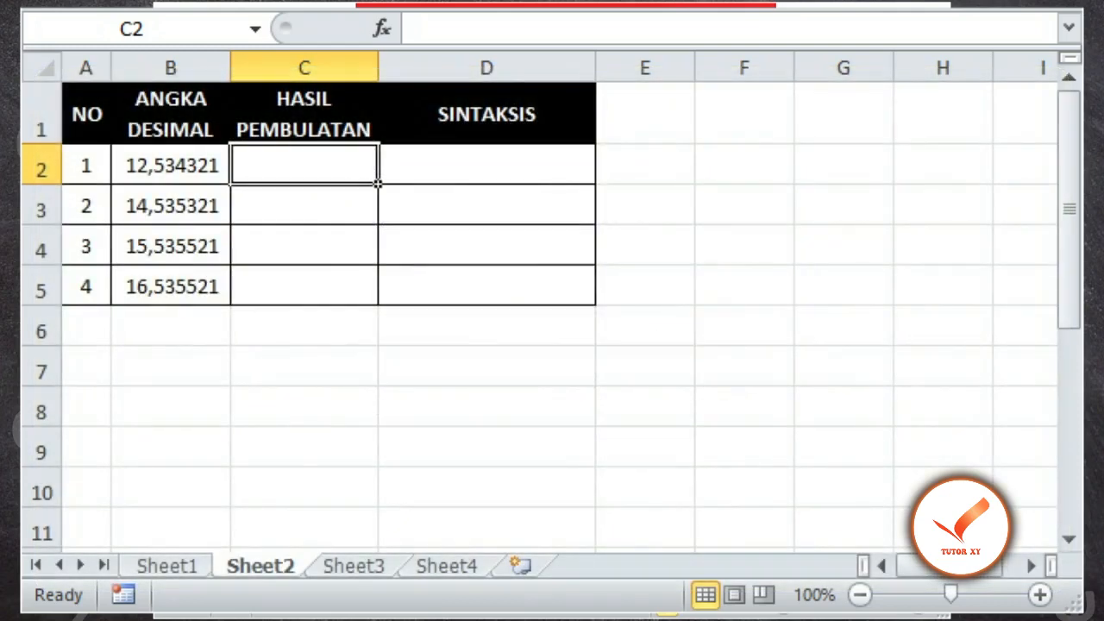
Step: Enter =ROUNDUP(B2;1) in cell C2 of Sheet2 to round the first decimal number up to one decimal place
{"action": "type", "text": "="}
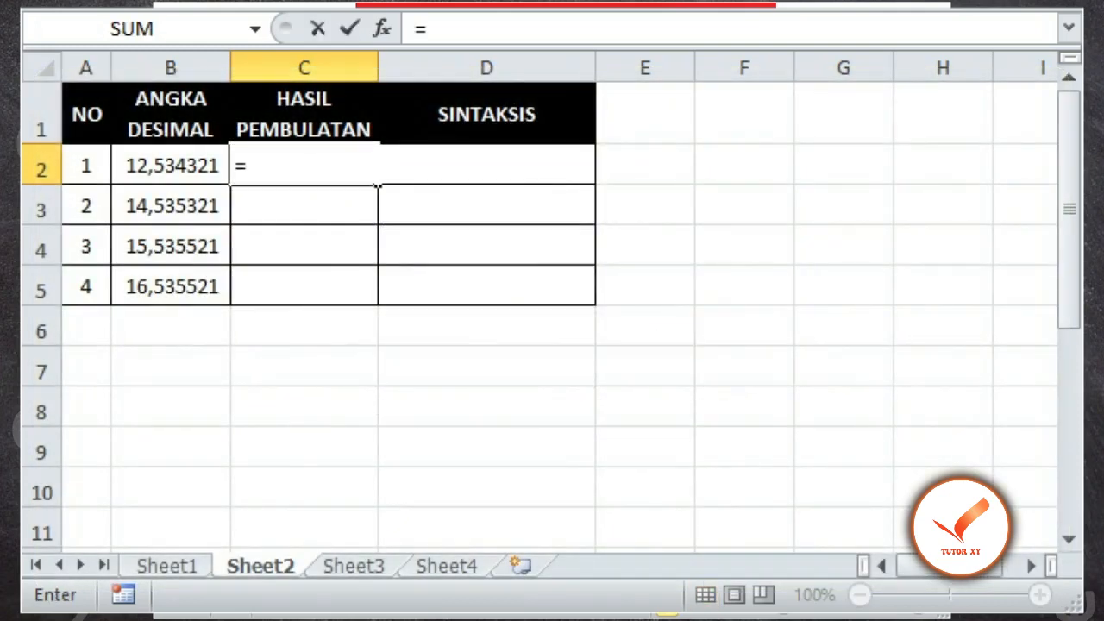
{"action": "type", "text": "ROUNDUP("}
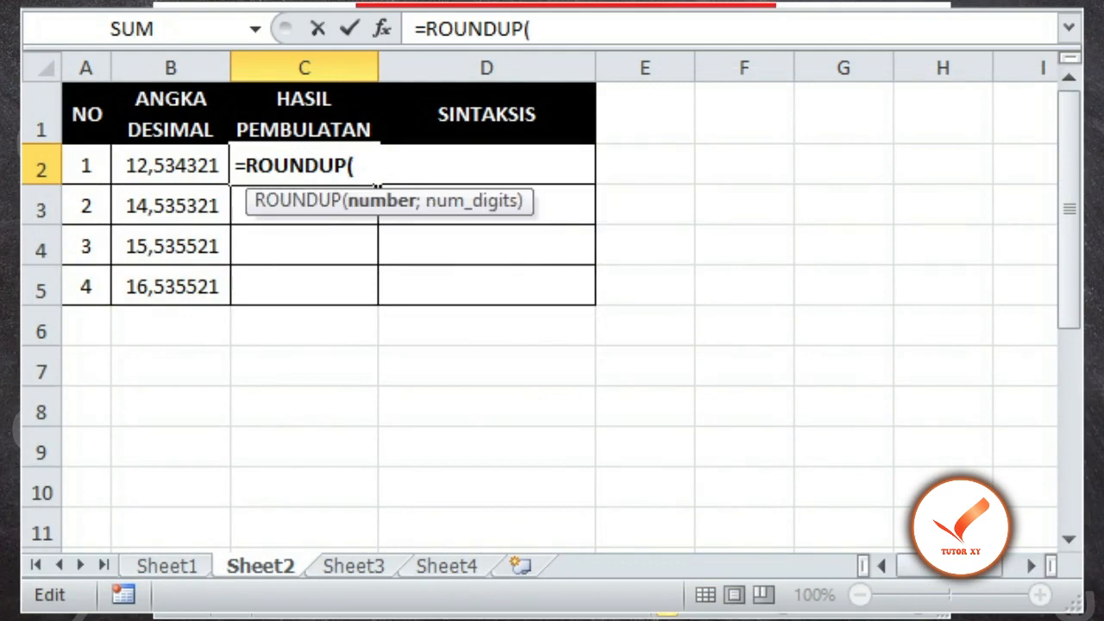
{"action": "key", "text": "Left"}
{"action": "type", "text": ";"}
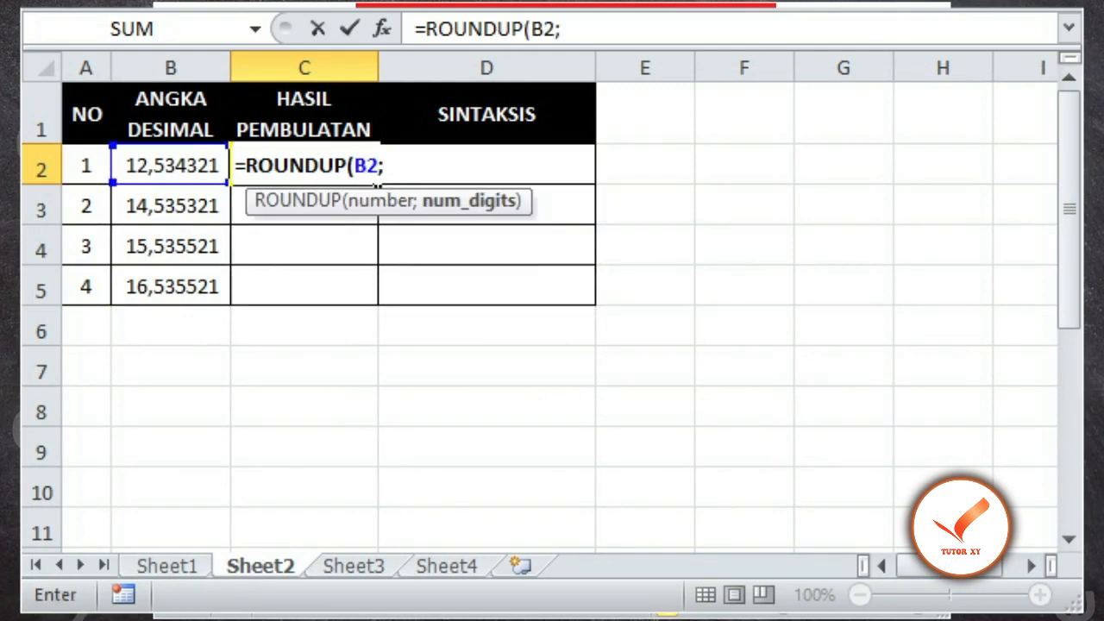
{"action": "type", "text": "1)"}
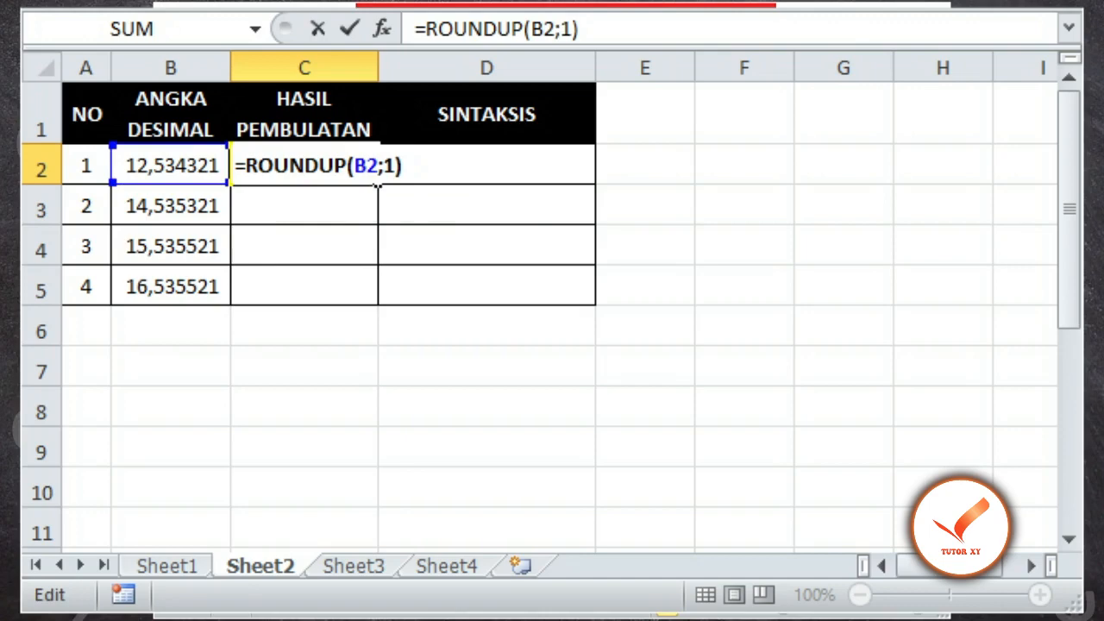
{"action": "key", "text": "Return"}
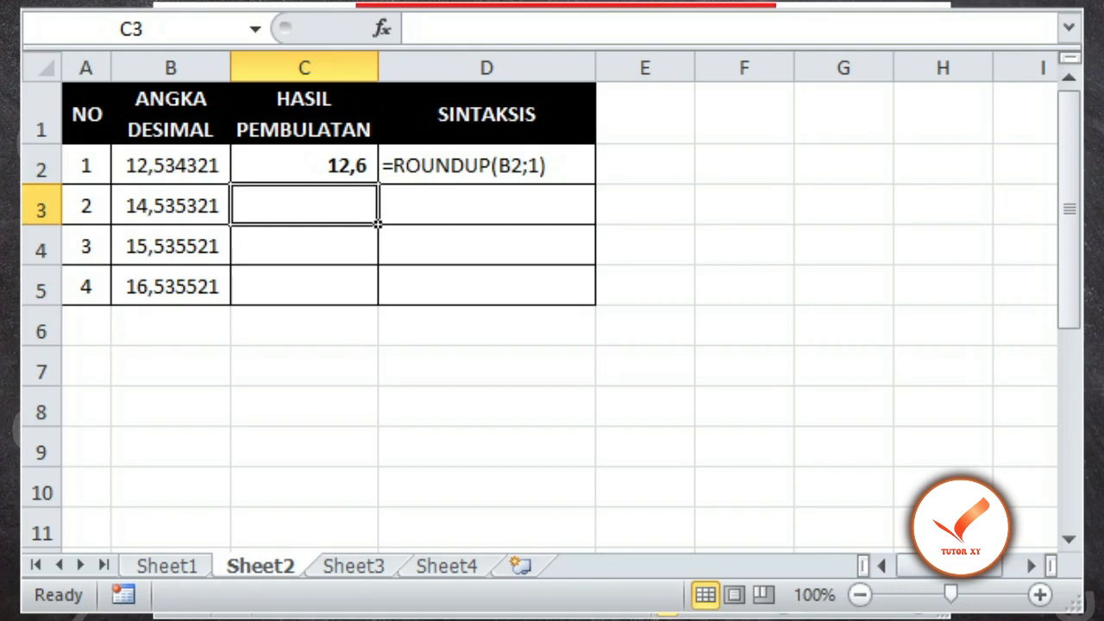
Step: Enter =ROUNDUP(B3;2) in cell C3 of Sheet2 to round the second number up to two decimal places
{"action": "type", "text": "=ROUNDUP("}
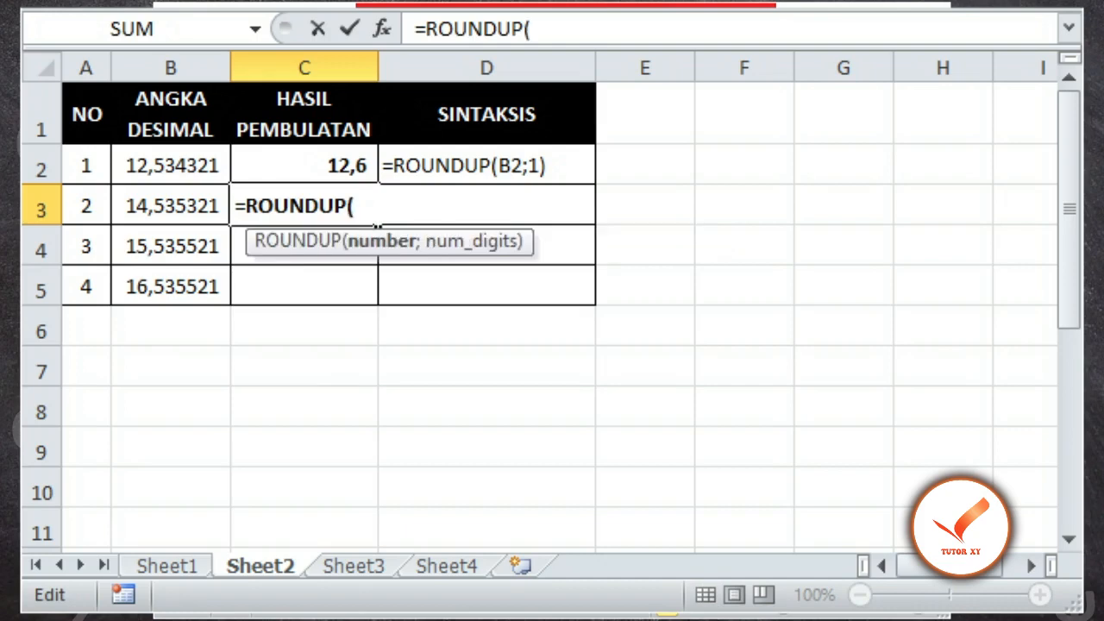
{"action": "left_click", "coordinate": [170, 206]}
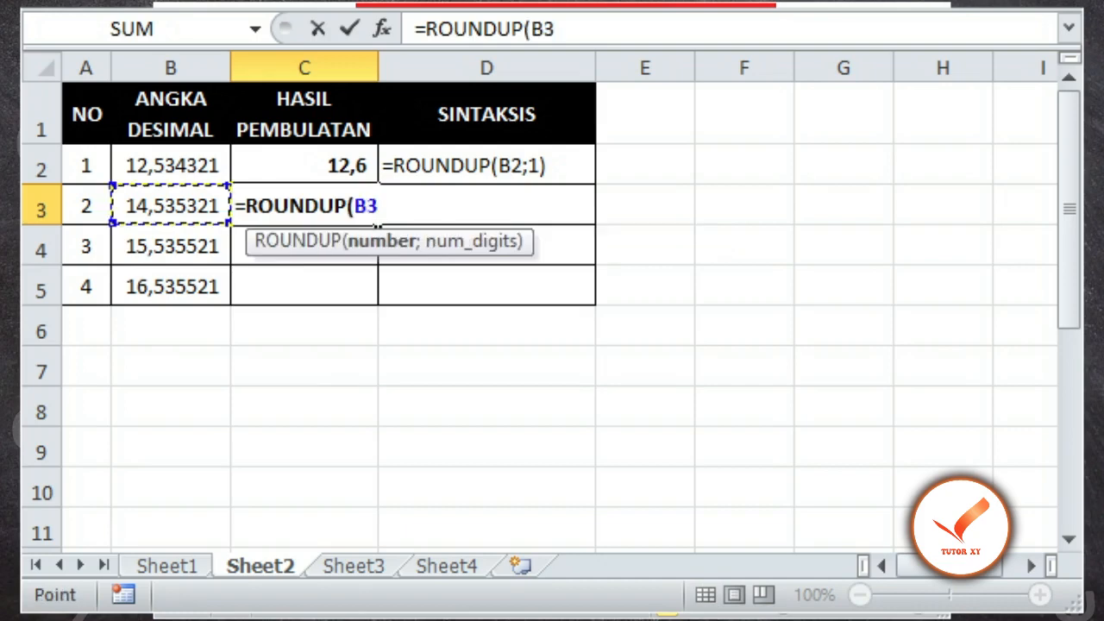
{"action": "type", "text": ";2)"}
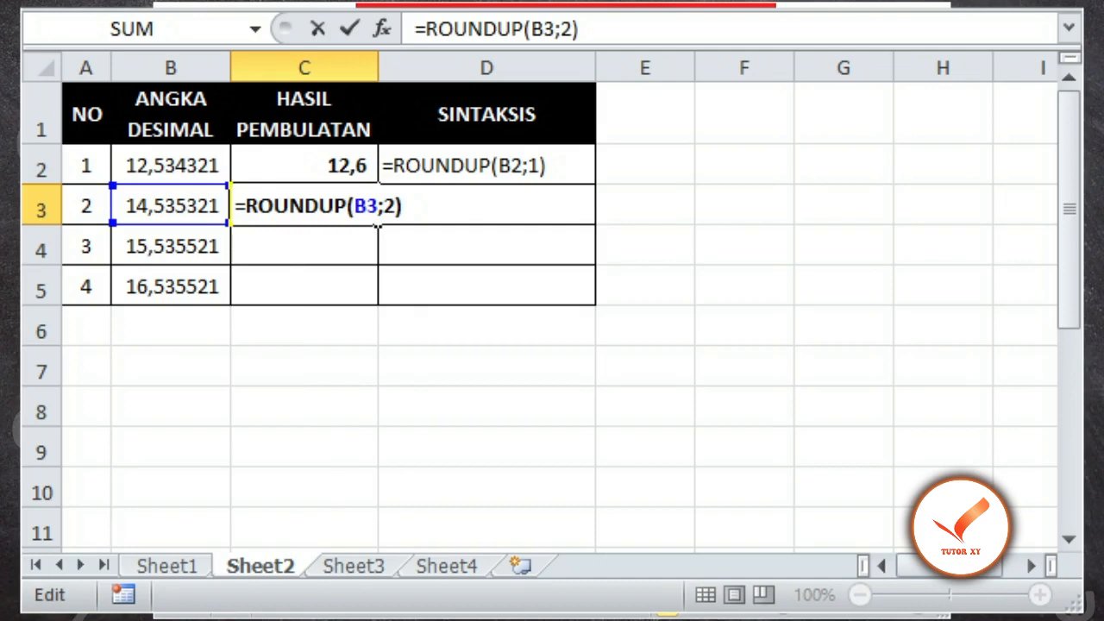
{"action": "key", "text": "Return"}
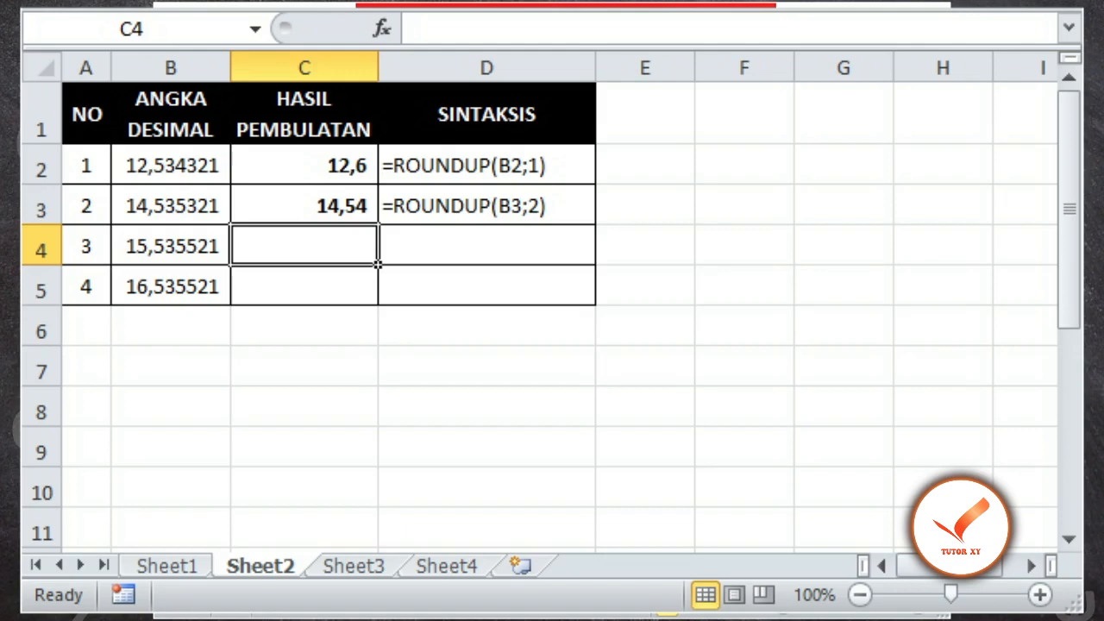
Step: Enter =ROUNDUP(B4;3) in cell C4 of Sheet2 to round the third number up to three decimal places
{"action": "type", "text": "="}
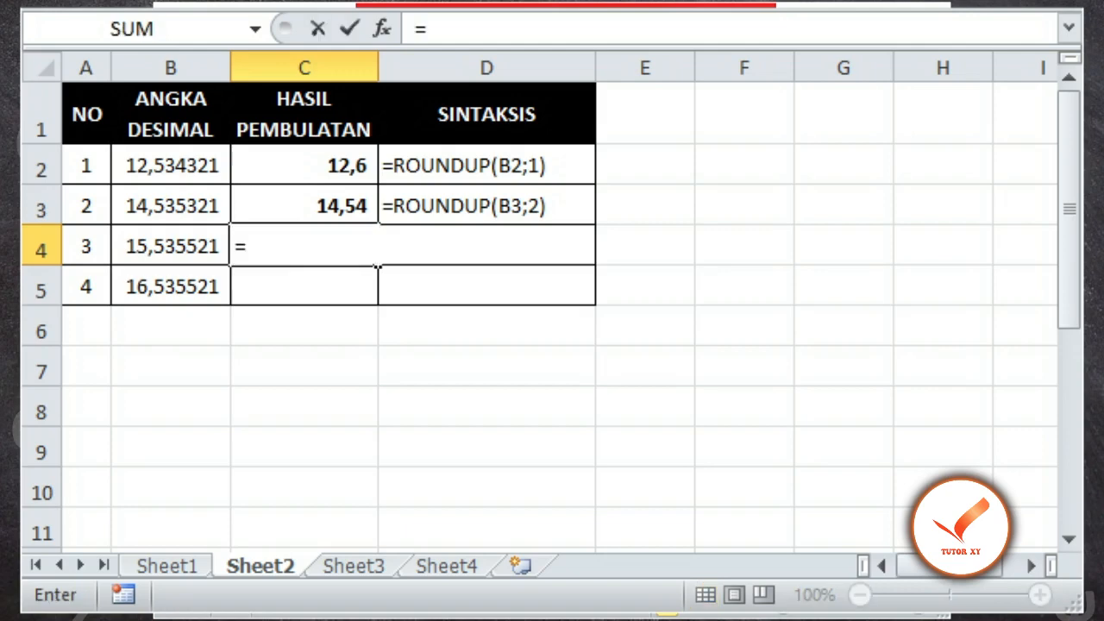
{"action": "type", "text": "ROUNDUP("}
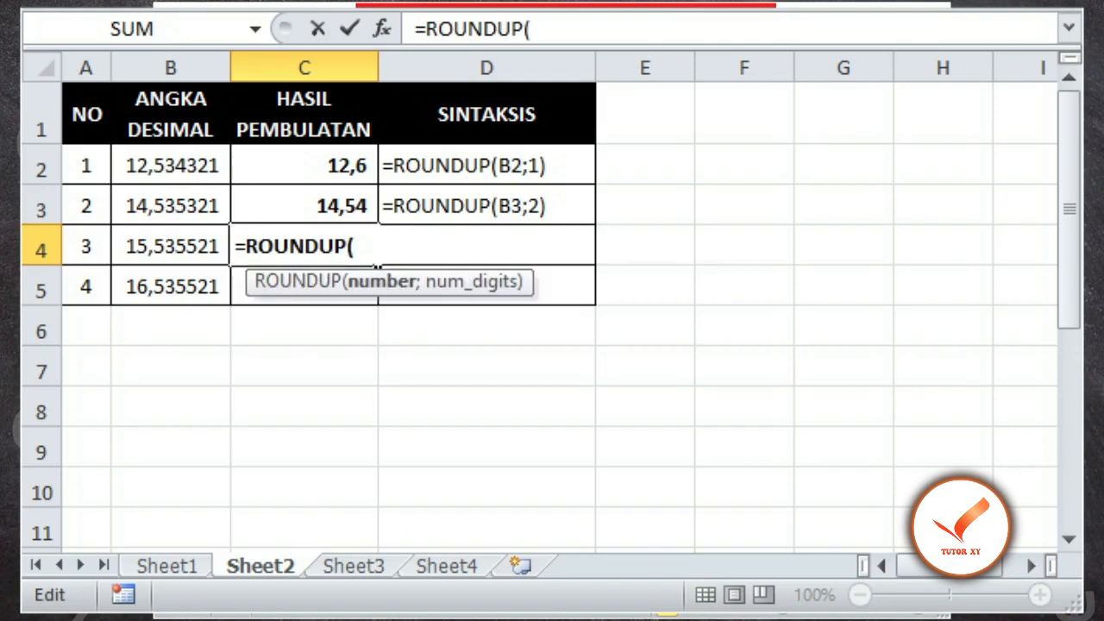
{"action": "key", "text": "Left"}
{"action": "type", "text": ";"}
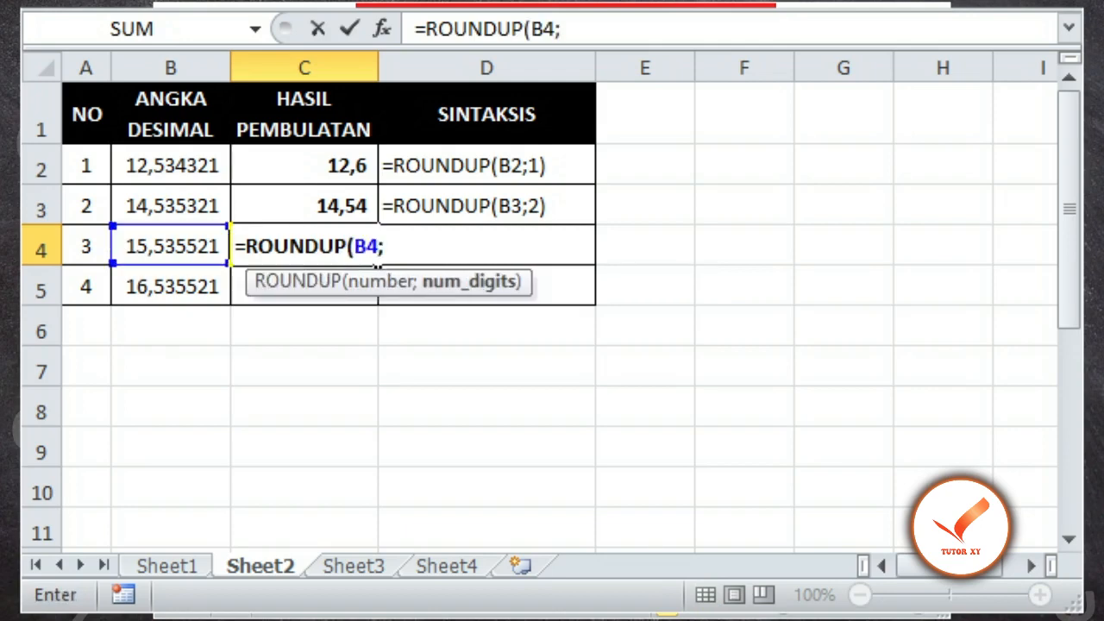
{"action": "type", "text": "3)"}
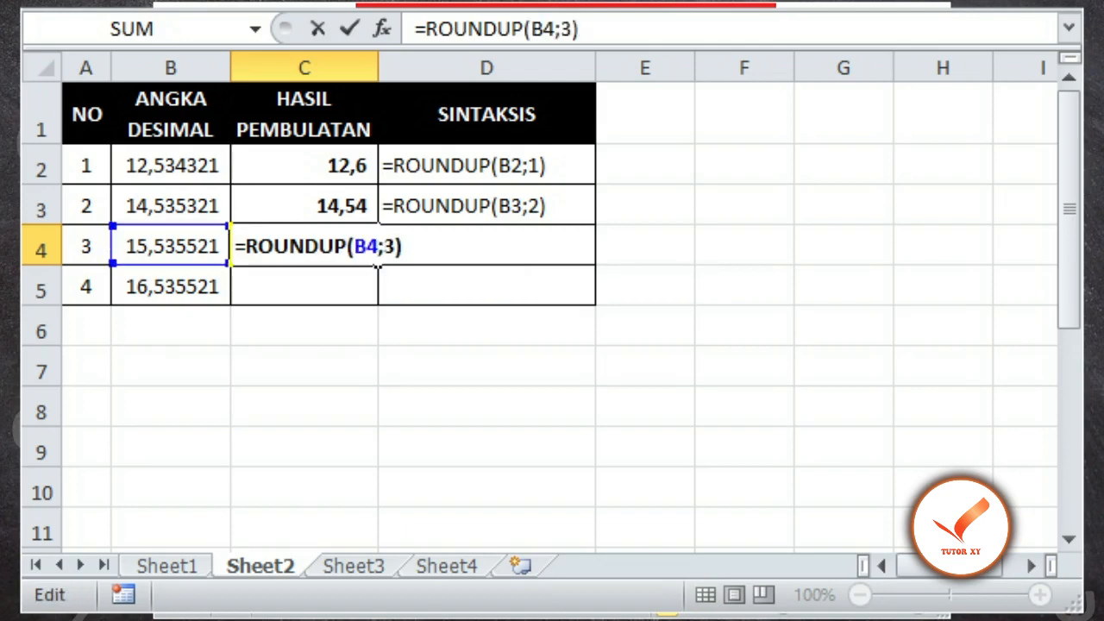
{"action": "key", "text": "Return"}
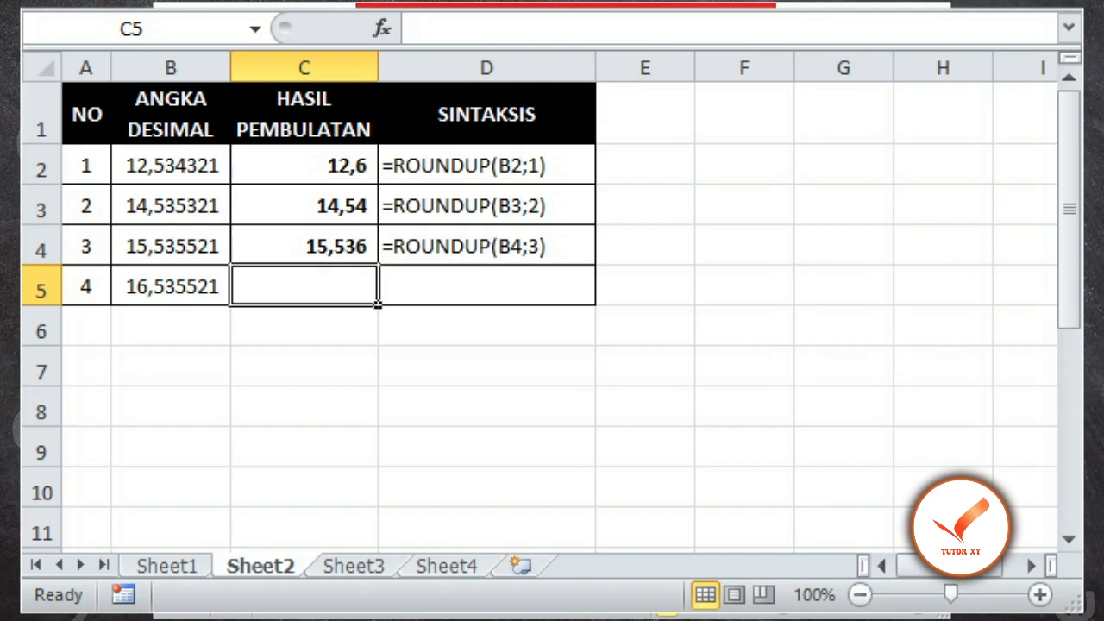
Step: Enter =ROUNDUP(B5;4) in cell C5 of Sheet2 to round the fourth number up to four decimal places
{"action": "type", "text": "=ROUNDUP"}
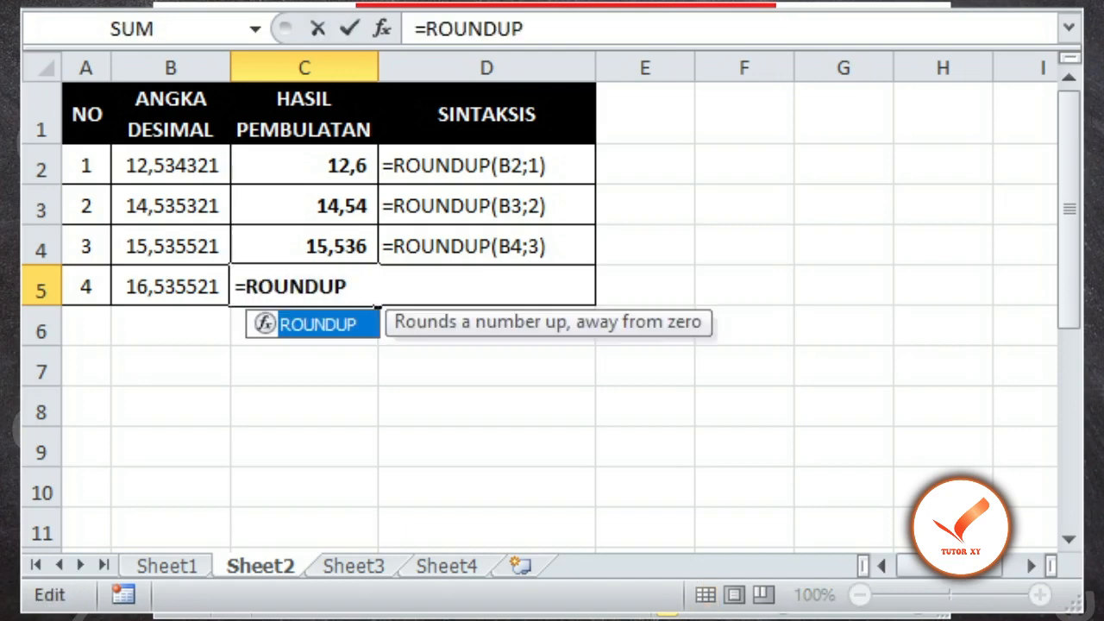
{"action": "type", "text": "("}
{"action": "key", "text": "Left"}
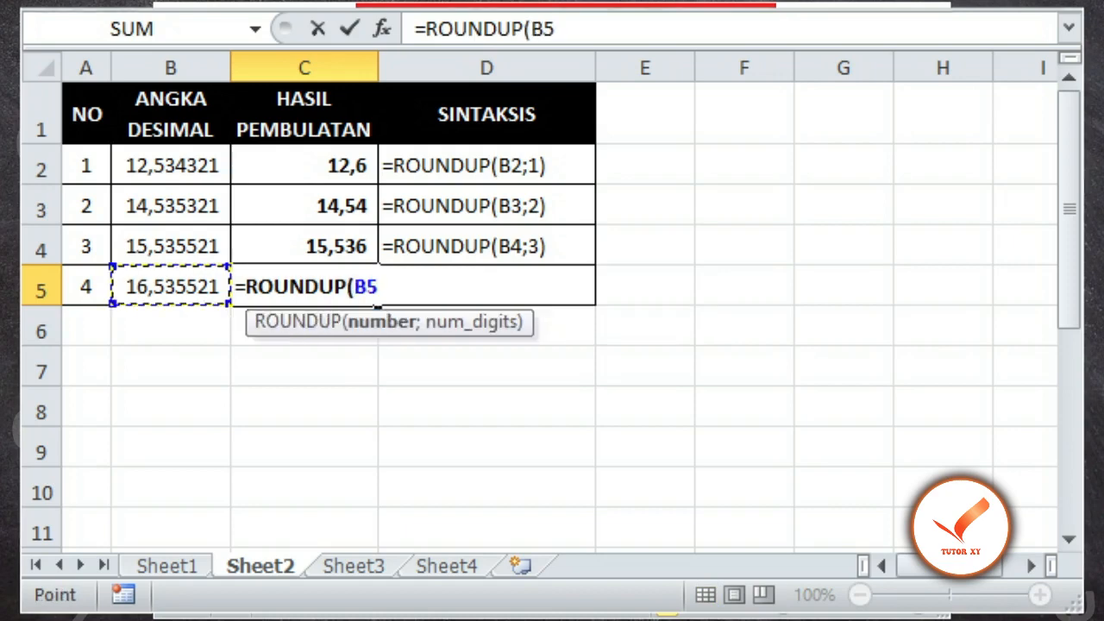
{"action": "type", "text": ";4"}
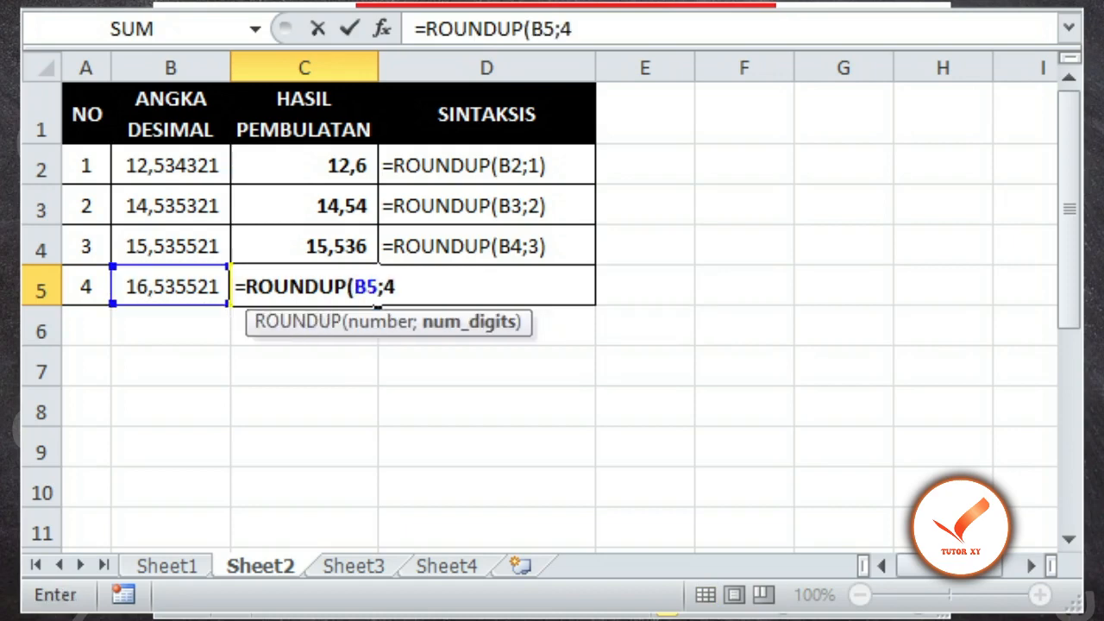
{"action": "type", "text": ")"}
{"action": "key", "text": "Return"}
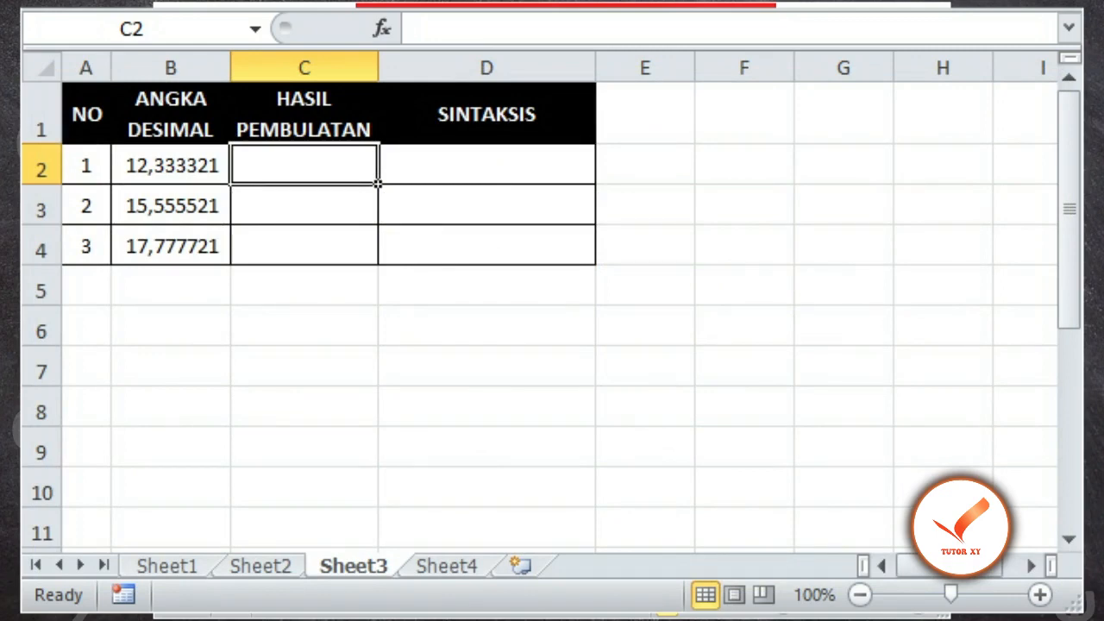
Step: Enter =ROUNDUP(B2;0) in cell C2 of Sheet3 to round the first number up to a whole number
{"action": "type", "text": "=ROUNDUP"}
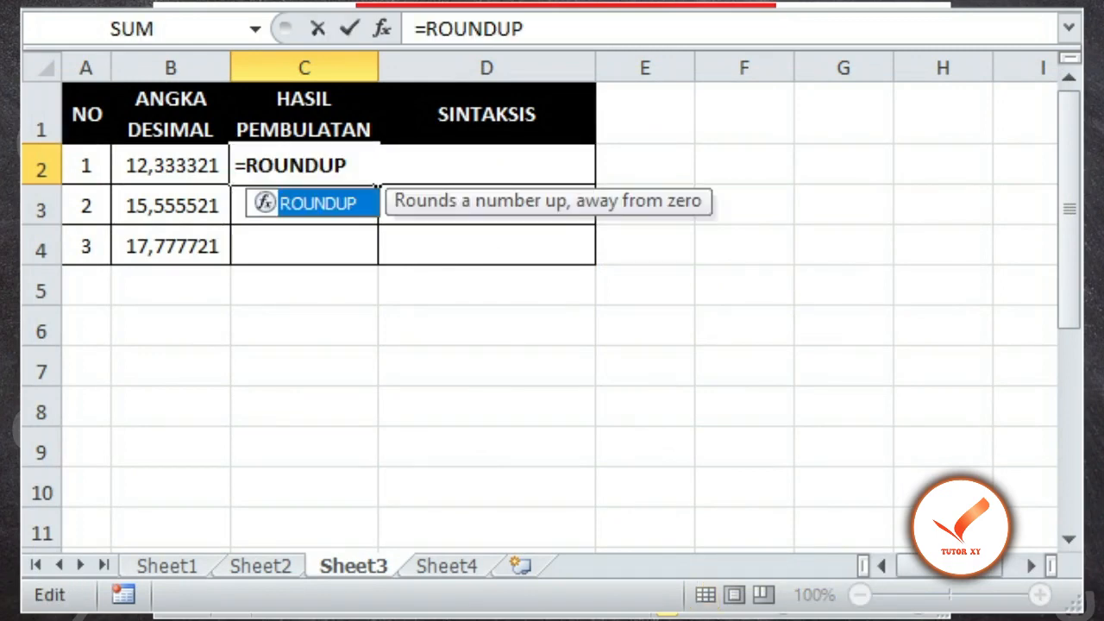
{"action": "type", "text": "("}
{"action": "key", "text": "Left"}
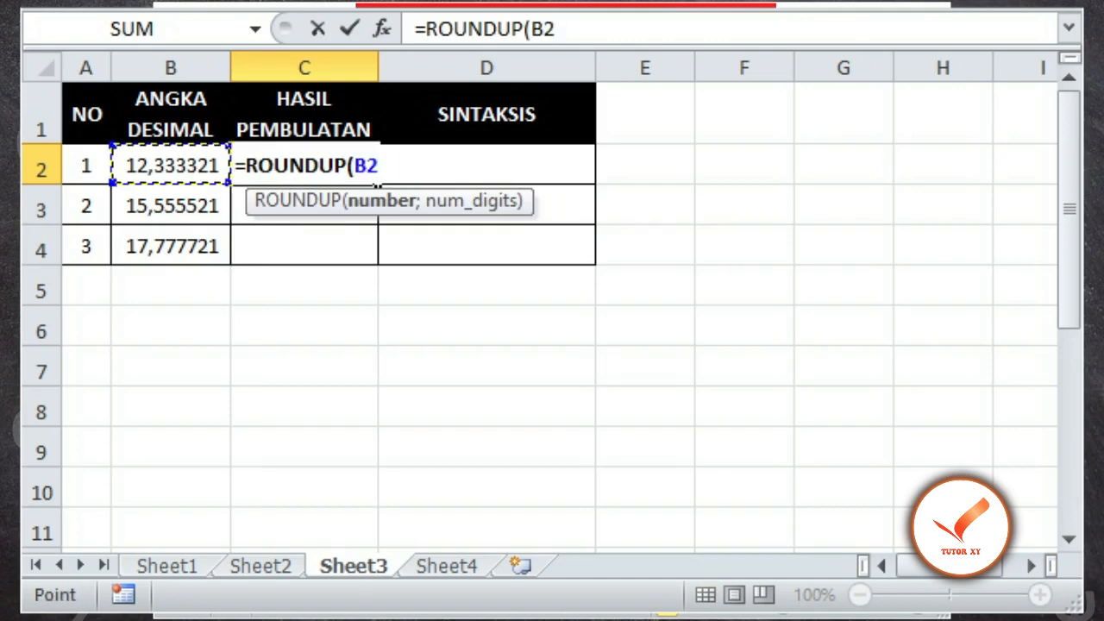
{"action": "type", "text": ";0)"}
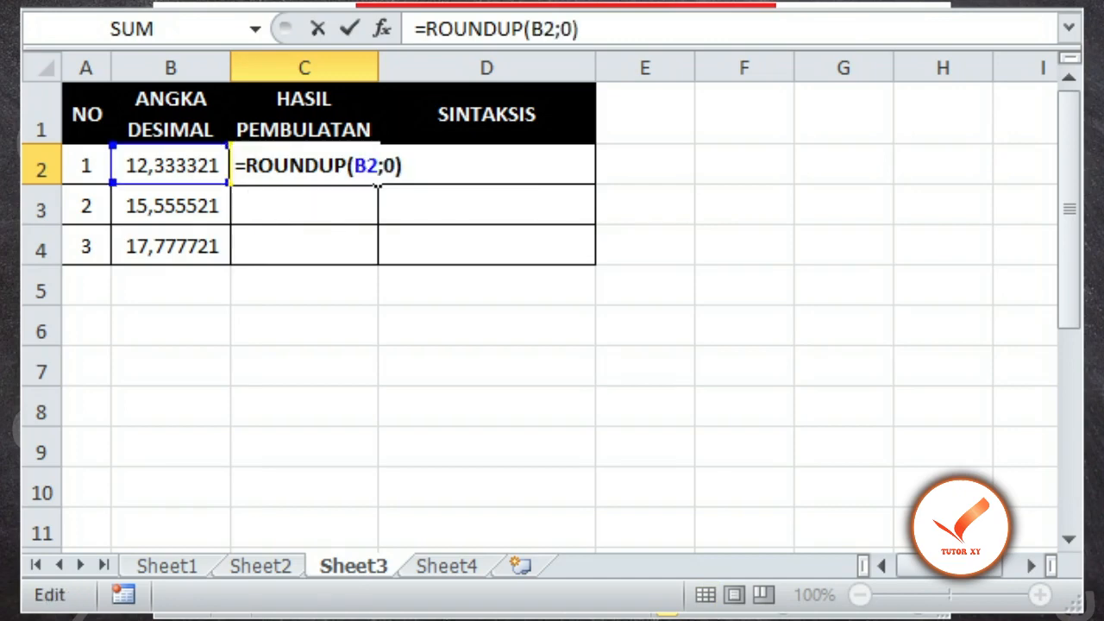
{"action": "key", "text": "Return"}
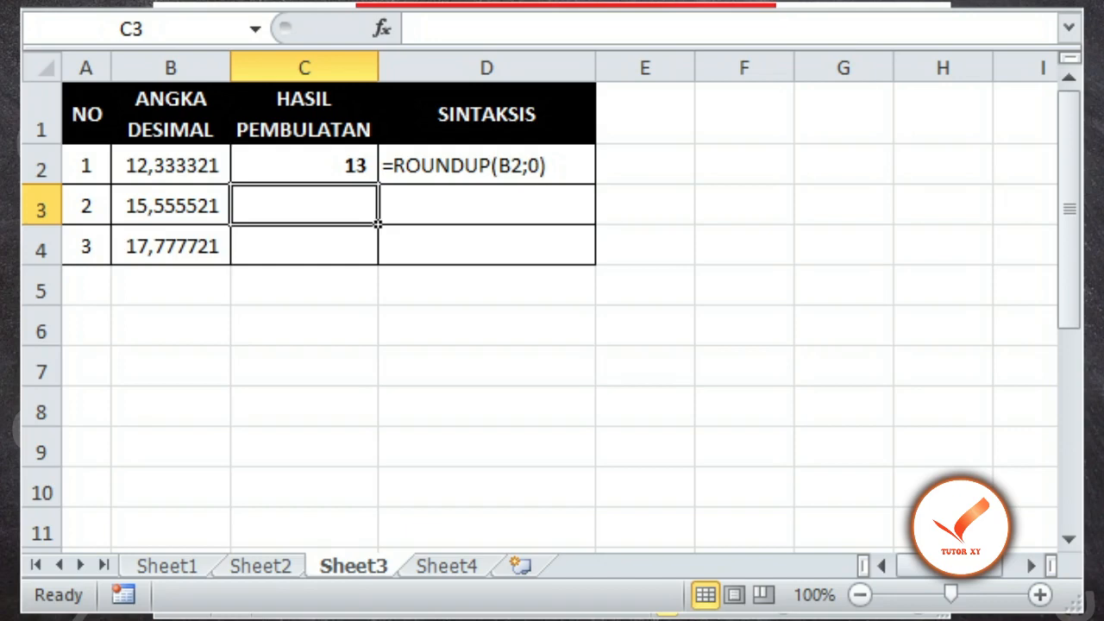
Step: Enter =ROUNDUP(B3;0) in cell C3 of Sheet3 to round the second number up to a whole number
{"action": "type", "text": "=ROUNDUP"}
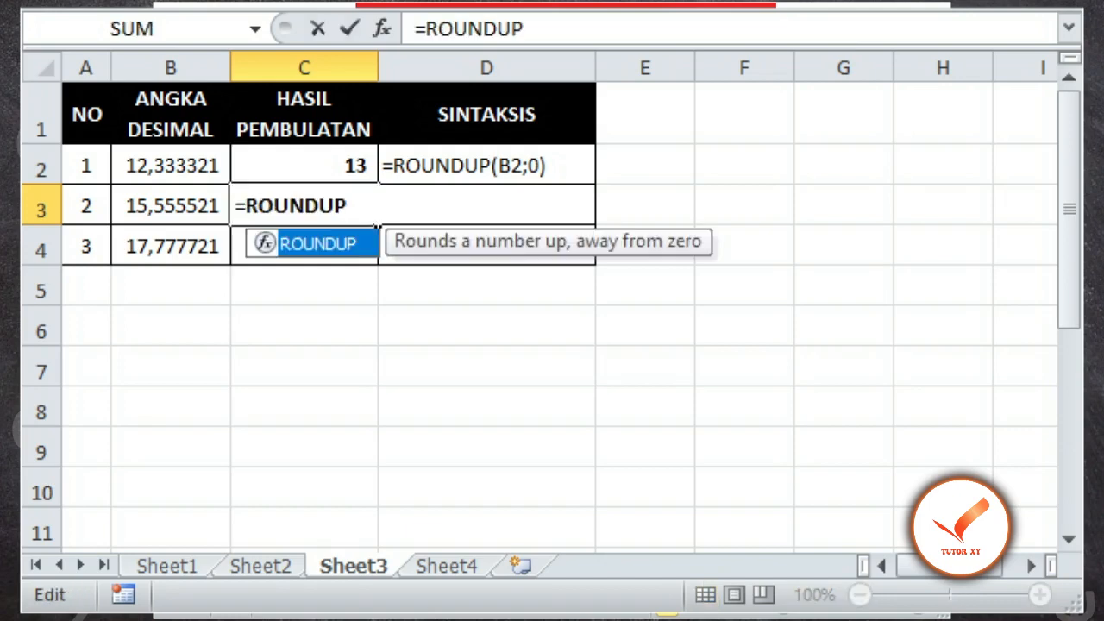
{"action": "type", "text": "("}
{"action": "left_click", "coordinate": [171, 206]}
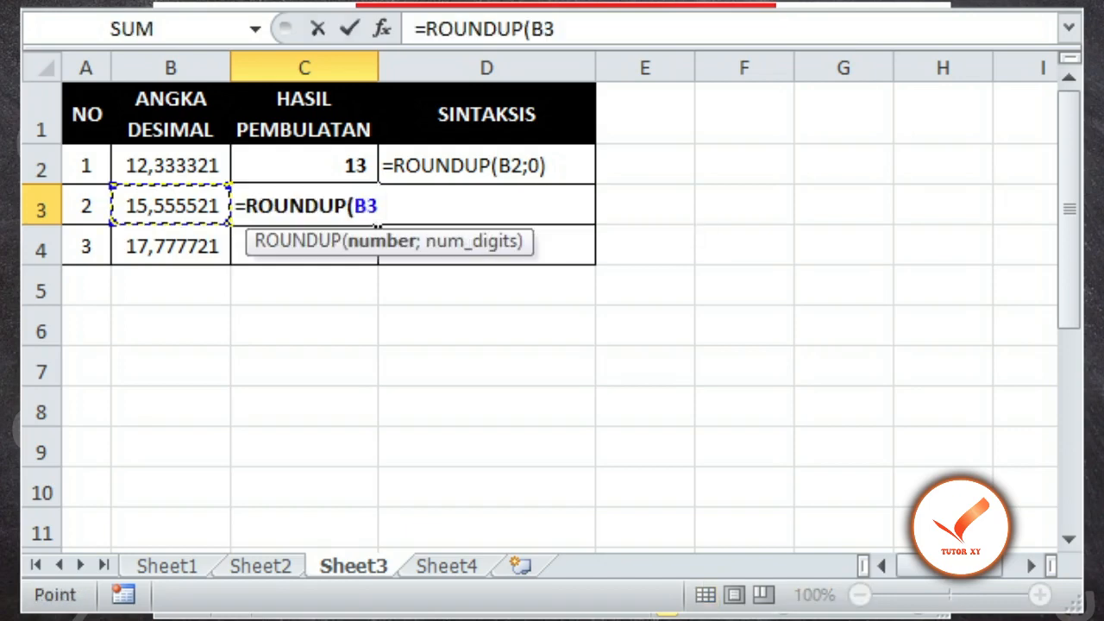
{"action": "type", "text": ";0"}
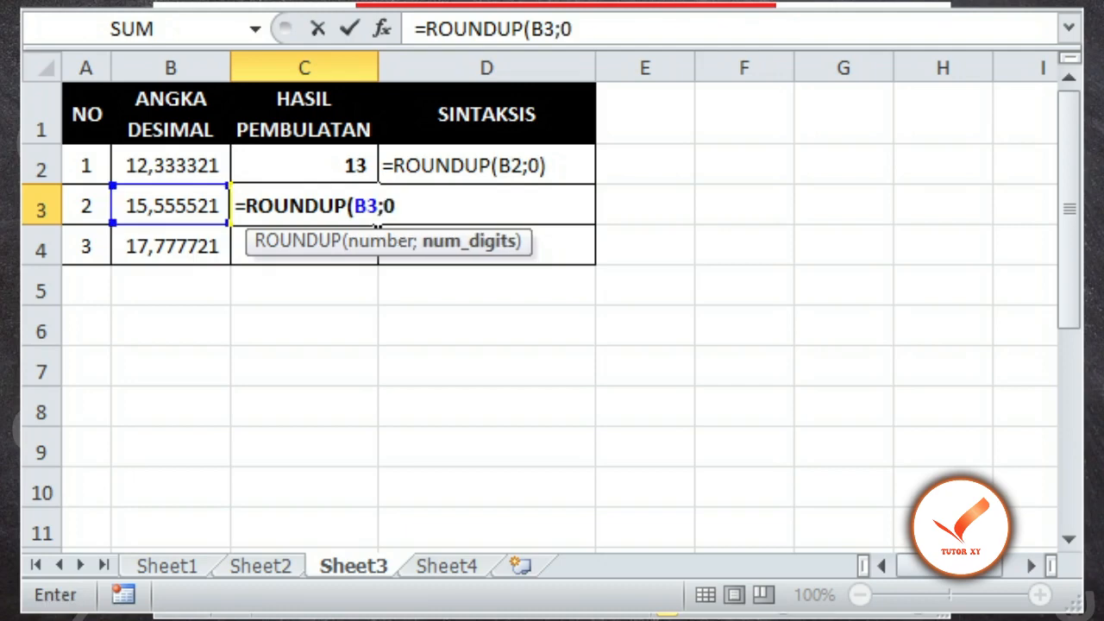
{"action": "type", "text": ")"}
{"action": "key", "text": "Return"}
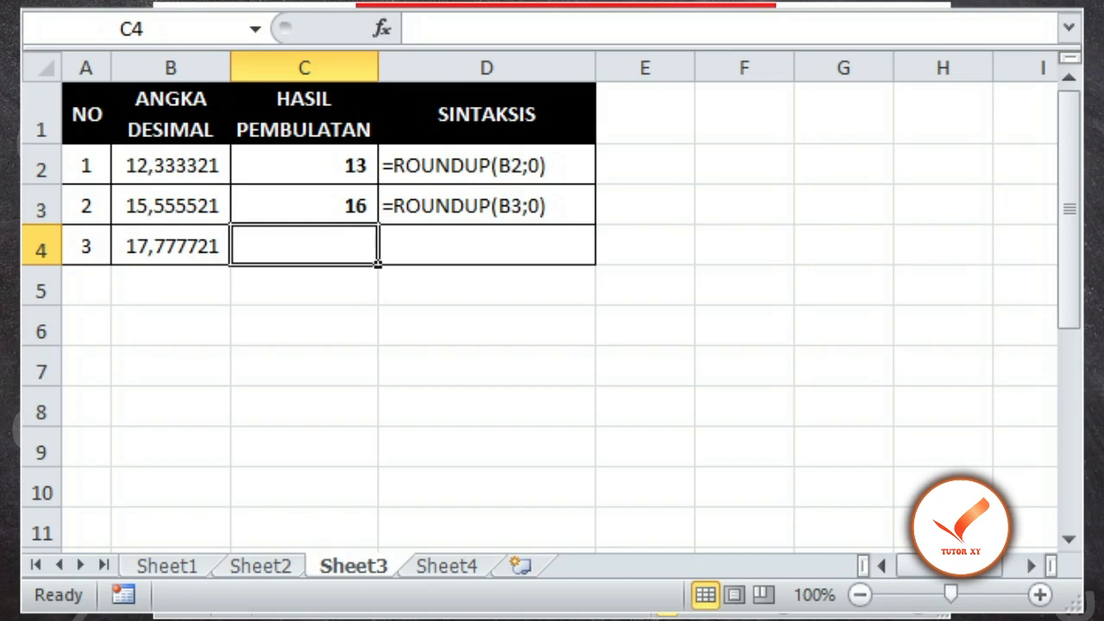
Step: Enter =ROUNDUP(B4;0) in cell C4 of Sheet3 to round the third number up to a whole number
{"action": "type", "text": "="}
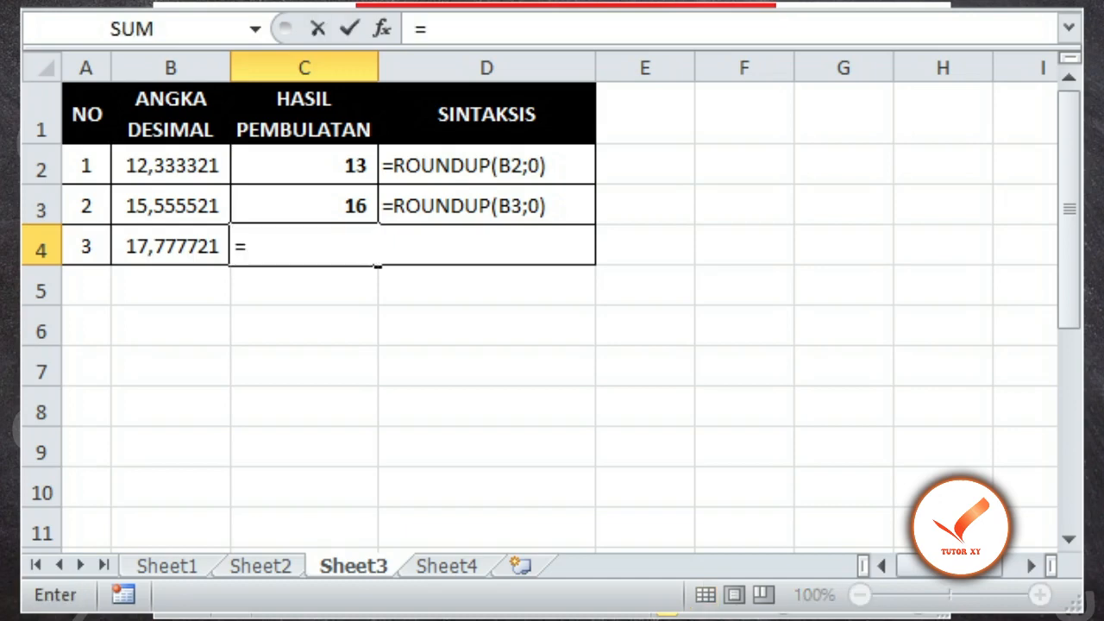
{"action": "type", "text": "ROUNDUP("}
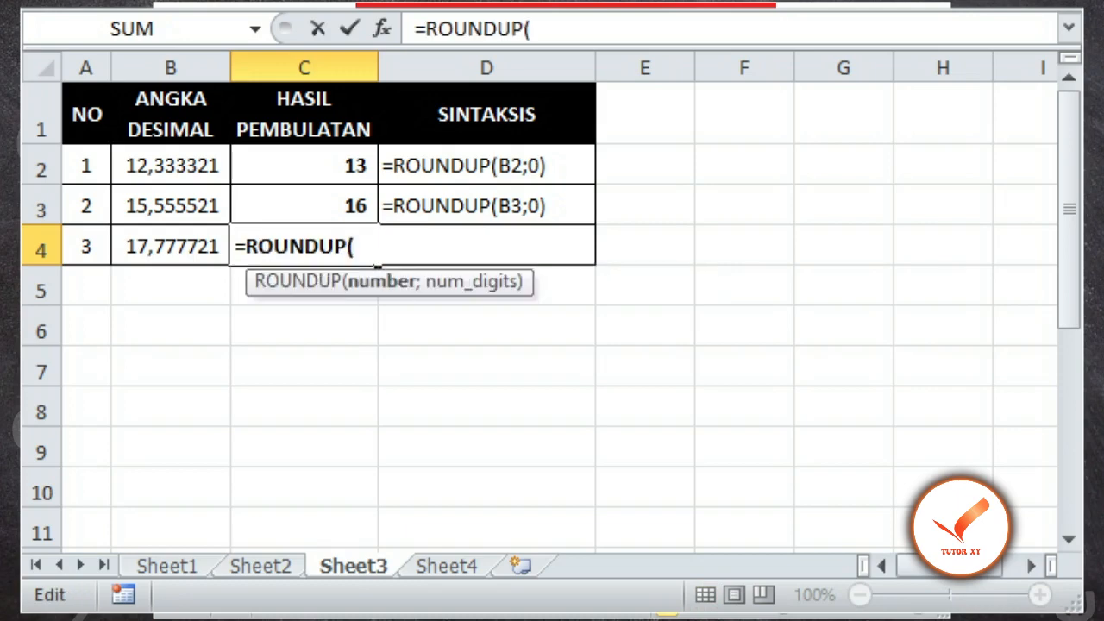
{"action": "key", "text": "Left"}
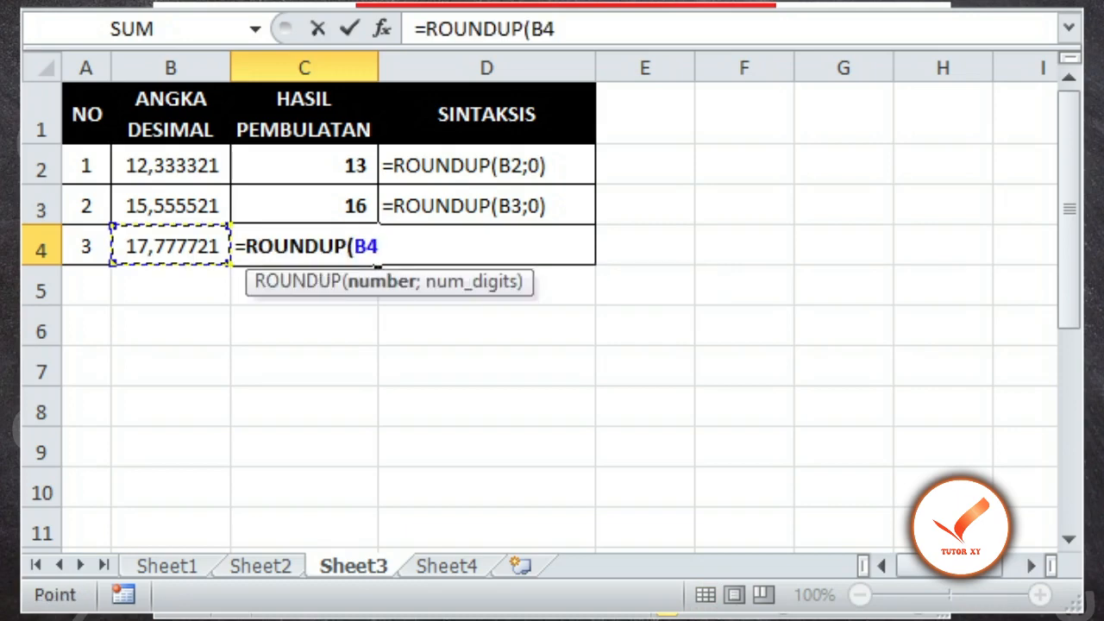
{"action": "type", "text": ";0)"}
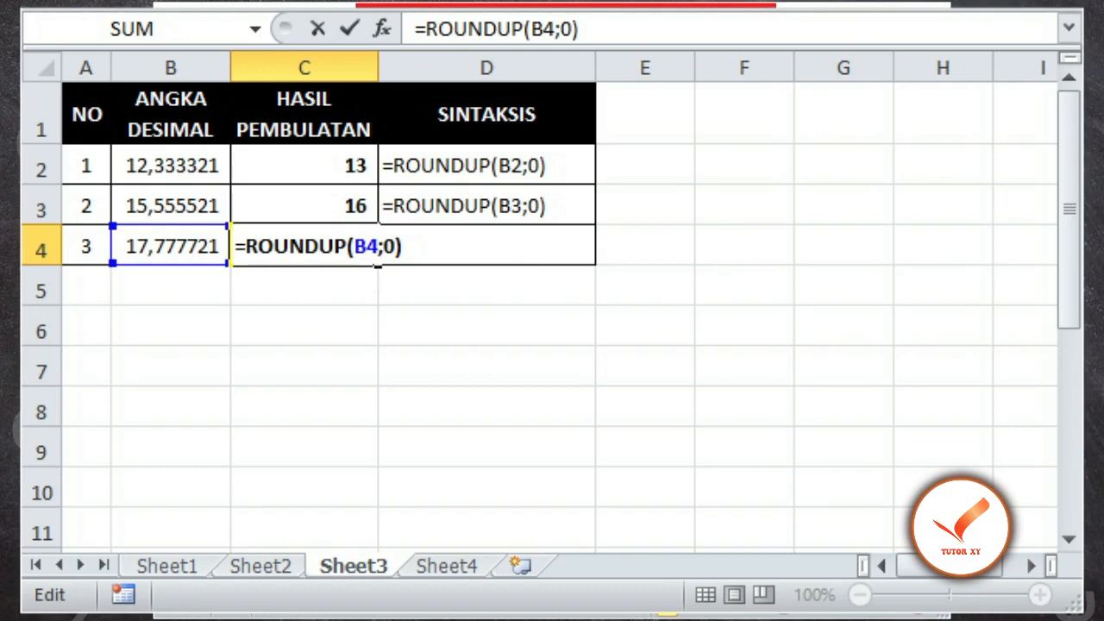
{"action": "key", "text": "Return"}
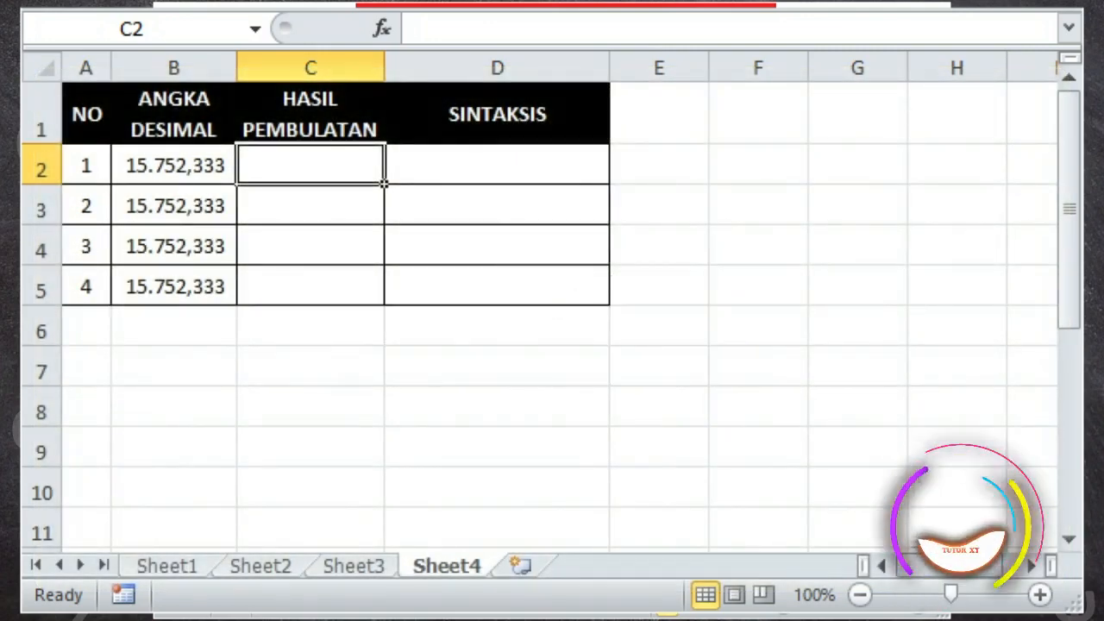
Step: Enter =ROUNDUP(B2;-1) in cell C2 of Sheet4 to round the first number up to the nearest ten
{"action": "type", "text": "="}
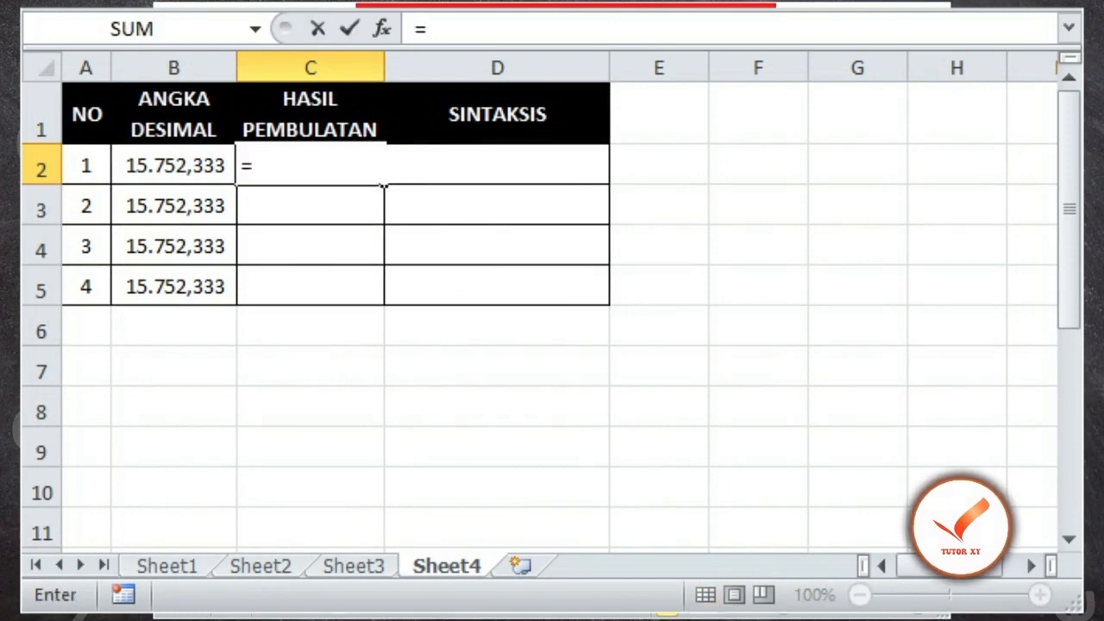
{"action": "type", "text": "ROUNDUP("}
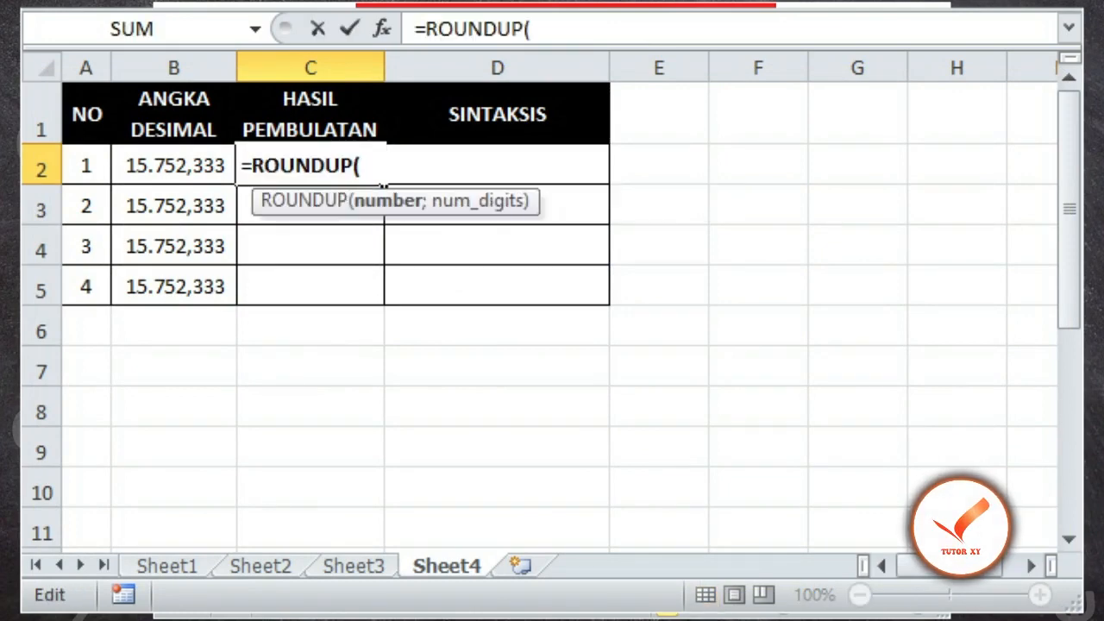
{"action": "key", "text": "Left"}
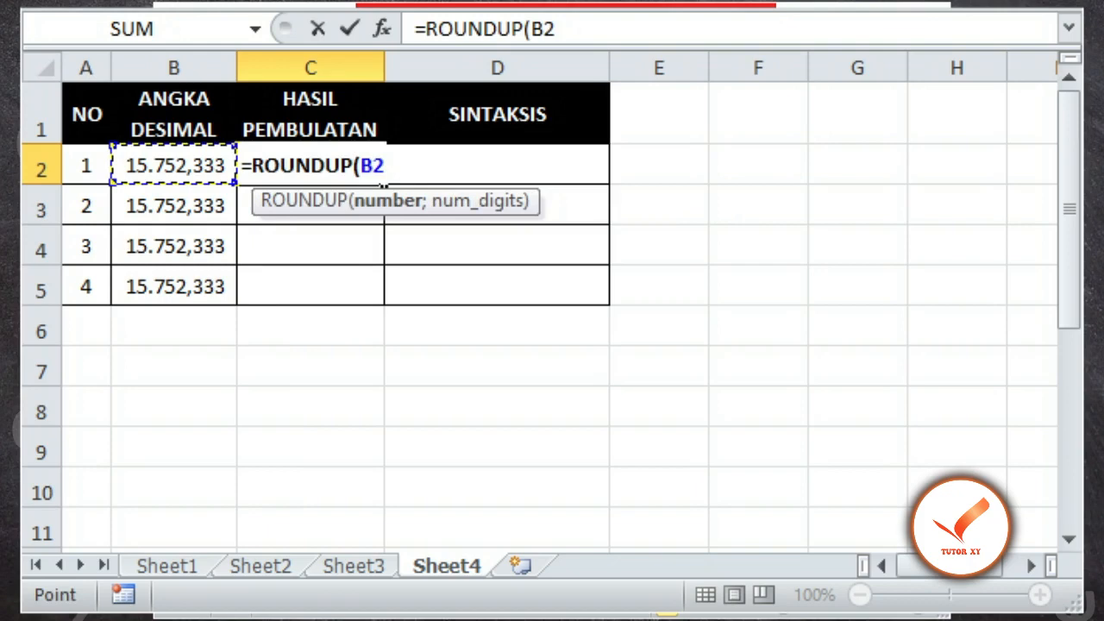
{"action": "type", "text": ";-1"}
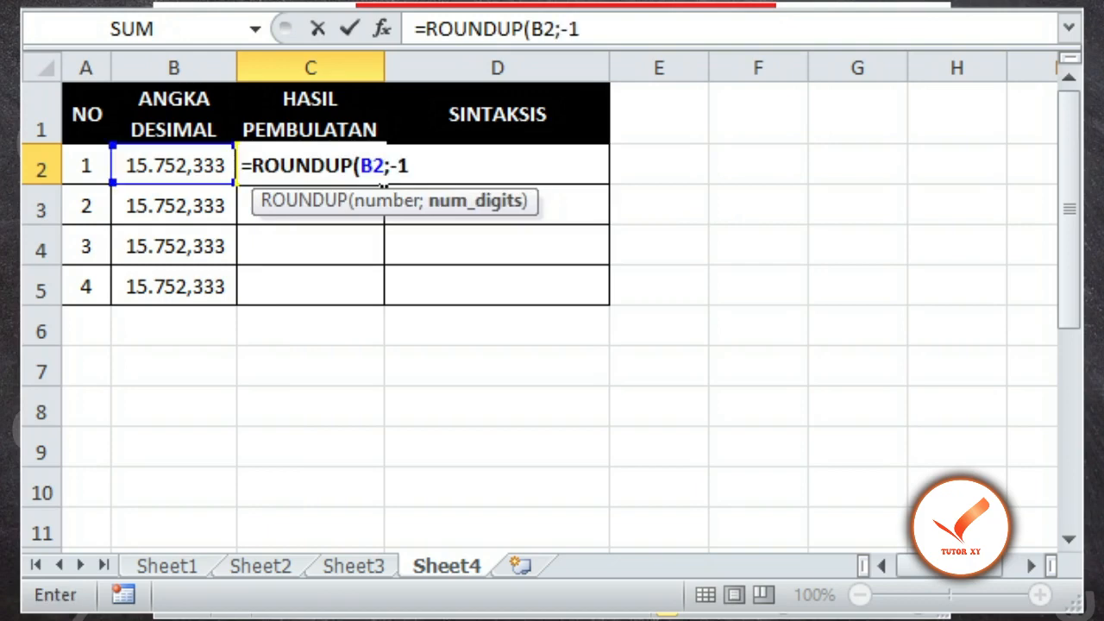
{"action": "type", "text": ")"}
{"action": "key", "text": "Return"}
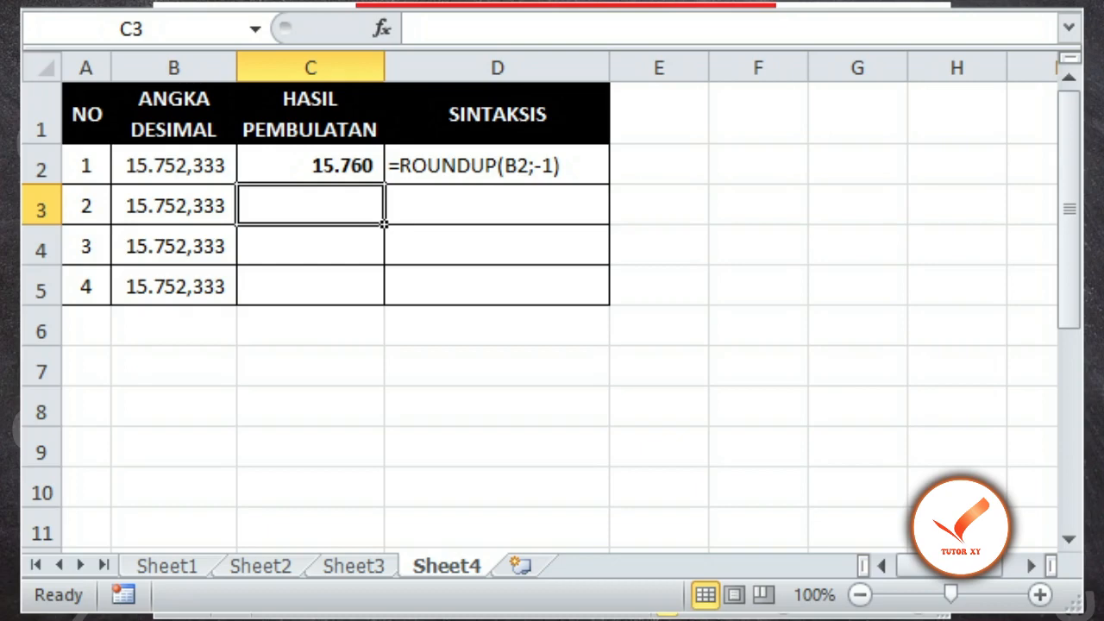
Step: Enter =ROUNDUP(B3;-2) in cell C3 of Sheet4 to round the second number up to the nearest hundred
{"action": "type", "text": "="}
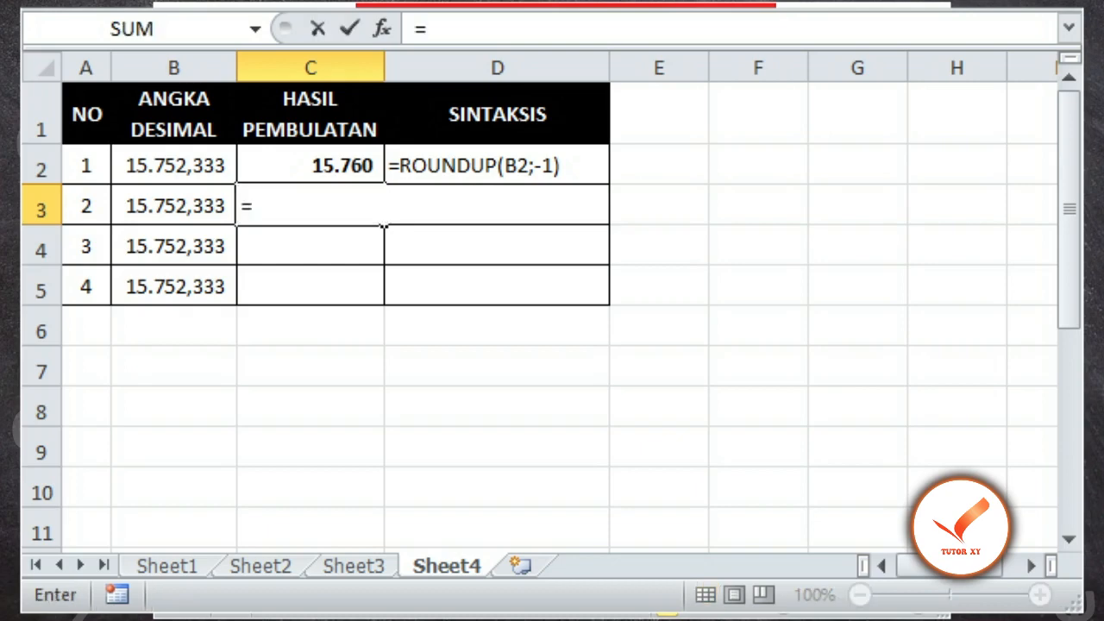
{"action": "type", "text": "ROUNDUP("}
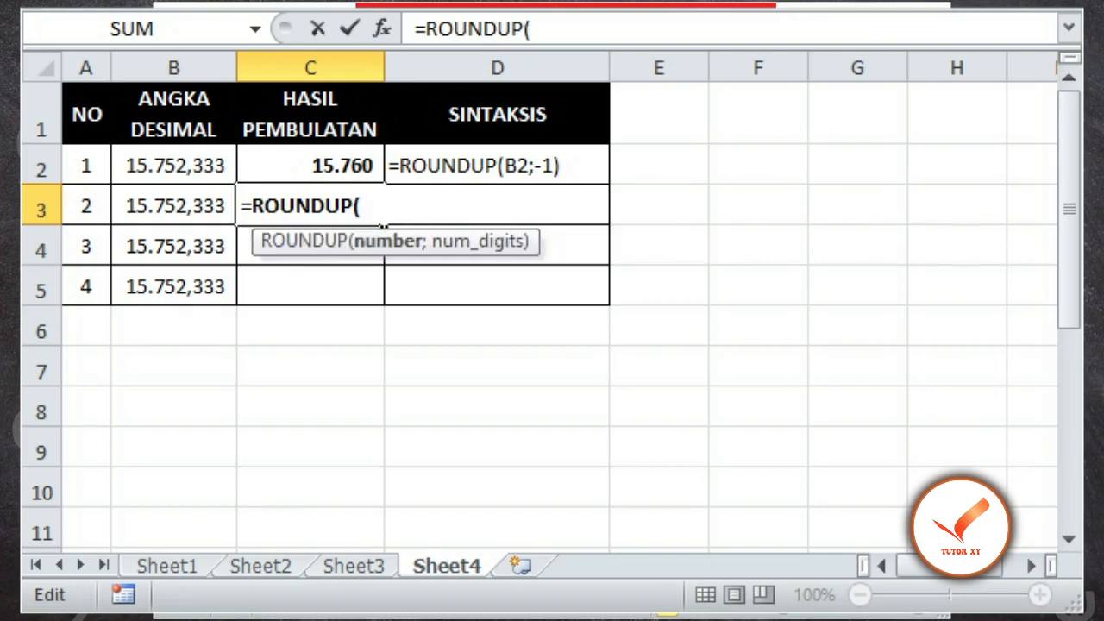
{"action": "left_click", "coordinate": [173, 207]}
{"action": "type", "text": ";"}
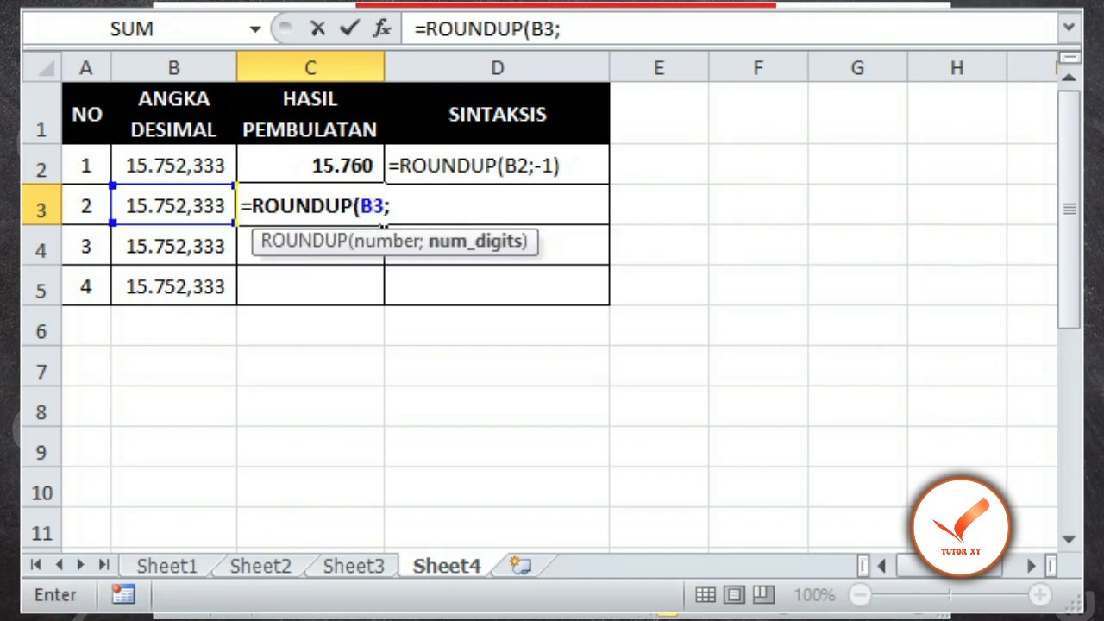
{"action": "type", "text": "-2)"}
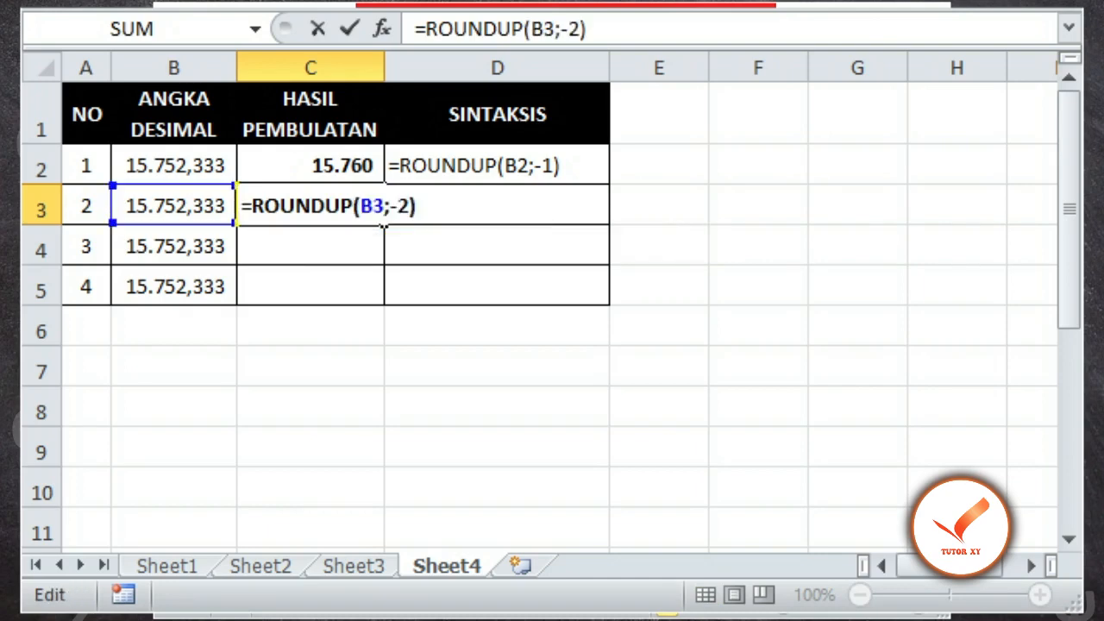
{"action": "key", "text": "Return"}
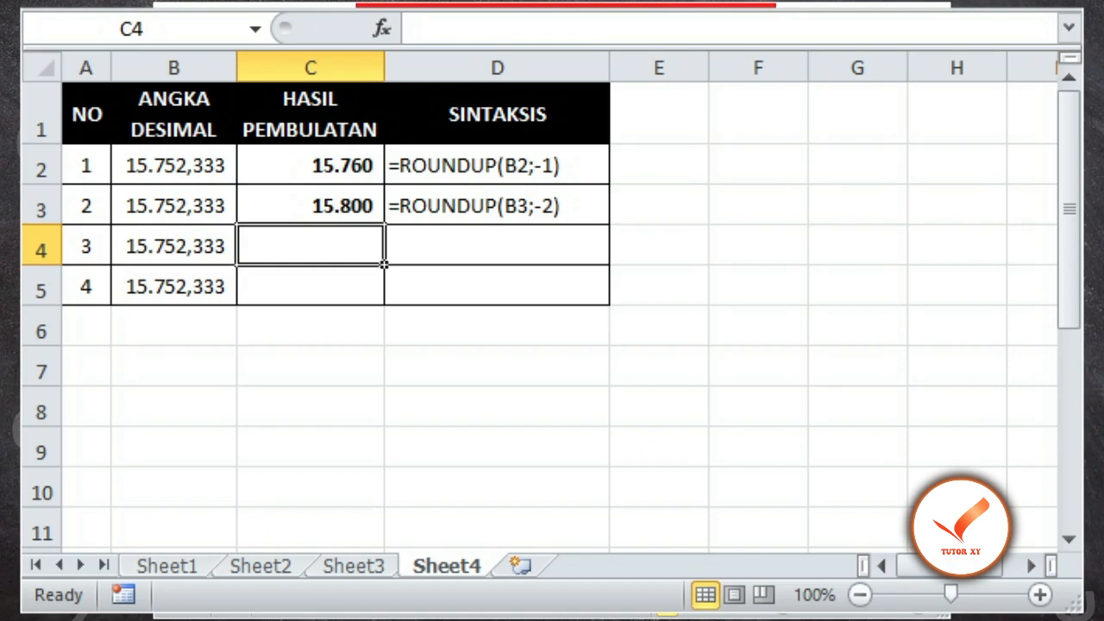
Step: Enter =ROUNDUP(B4;-3) in cell C4 of Sheet4 to round the third number up to the nearest thousand
{"action": "type", "text": "=ROUNDUP"}
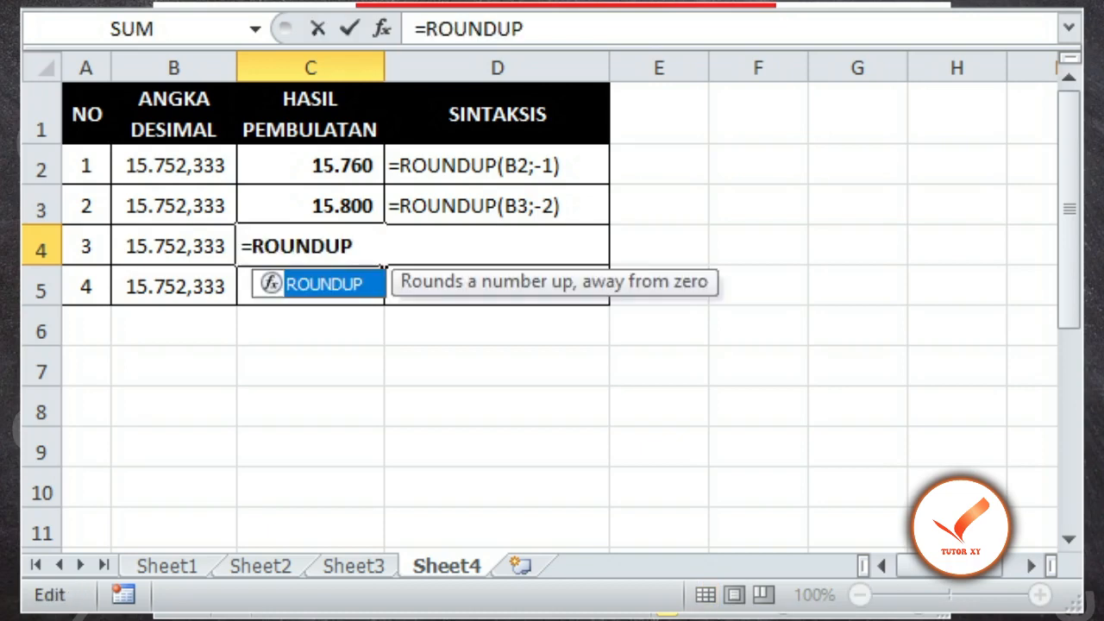
{"action": "type", "text": "("}
{"action": "left_click", "coordinate": [174, 247]}
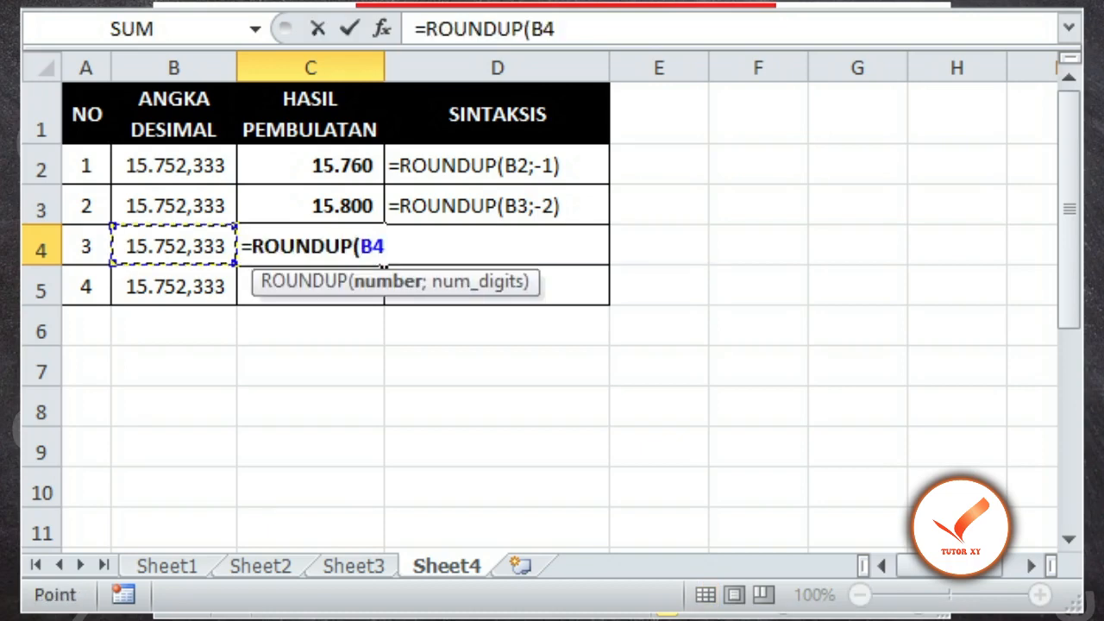
{"action": "type", "text": ";-3"}
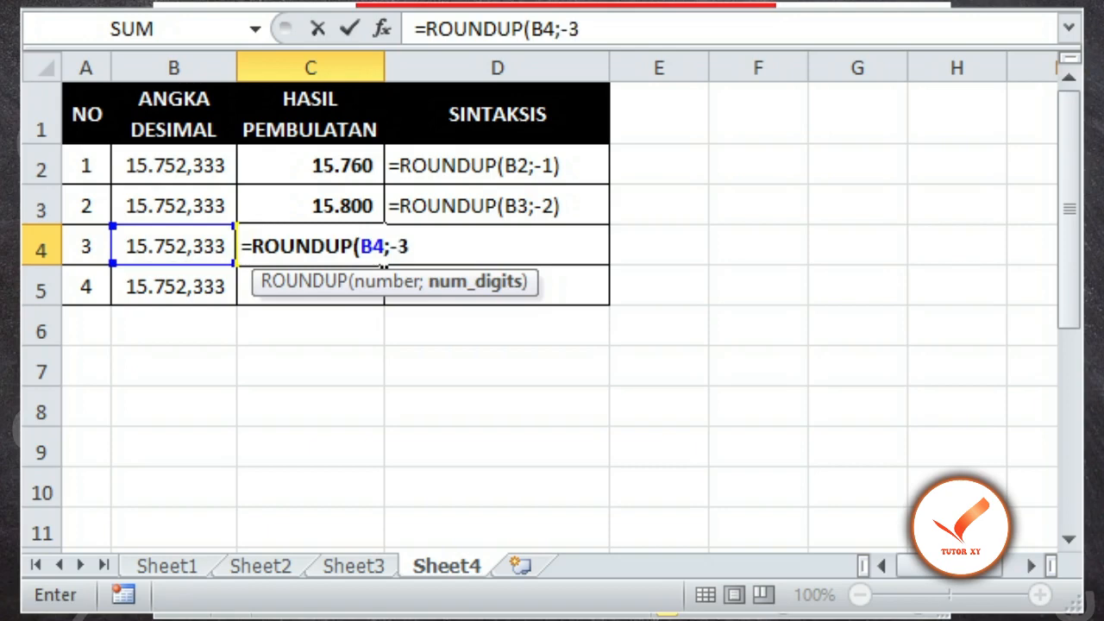
{"action": "type", "text": ")"}
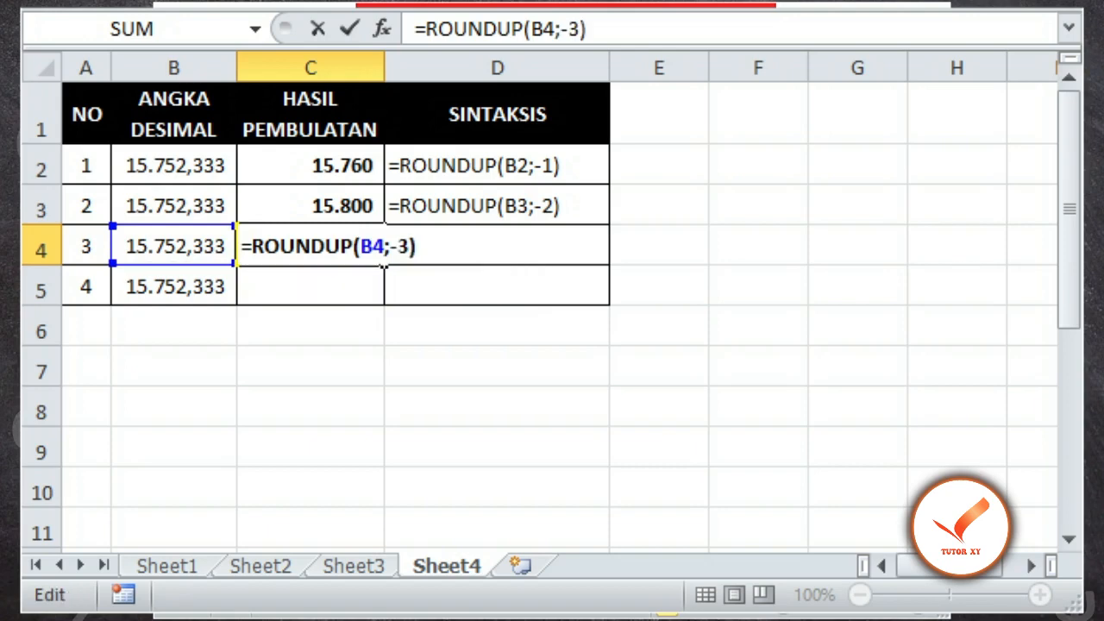
{"action": "key", "text": "Return"}
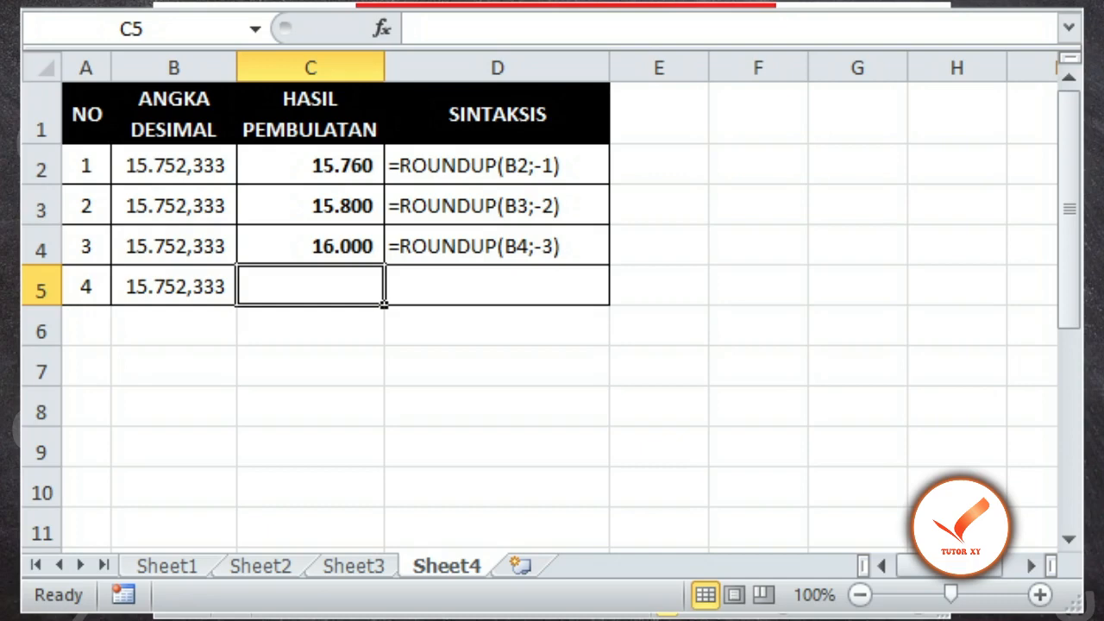
Step: Enter =ROUNDUP(B5;-4) in cell C5 of Sheet4 to round the fourth number up to the nearest ten thousand
{"action": "type", "text": "=ROUNDUP"}
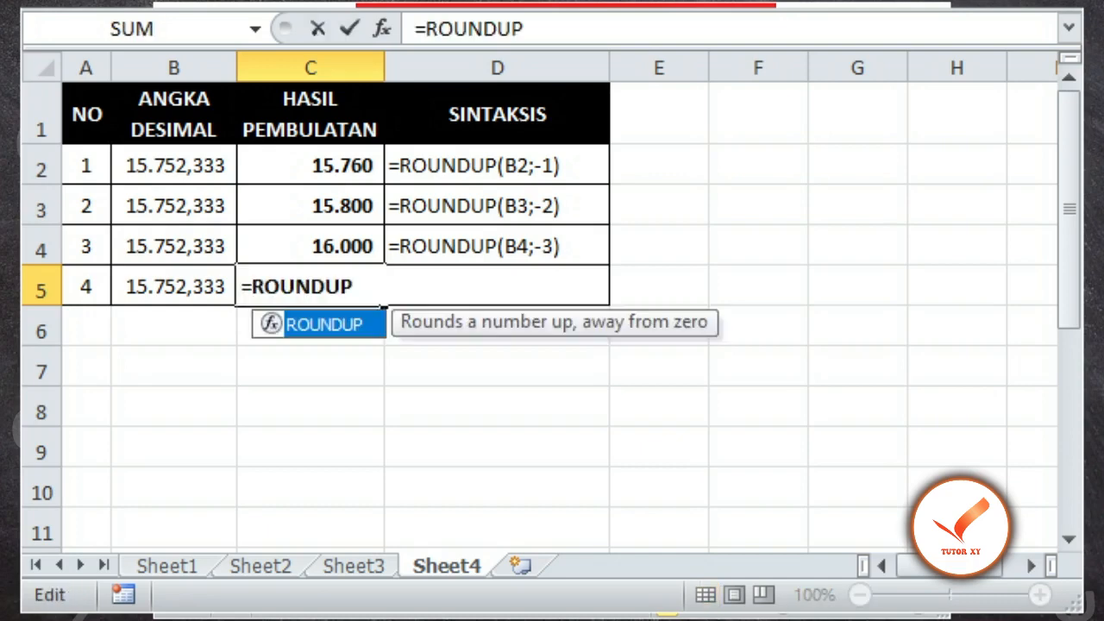
{"action": "type", "text": "("}
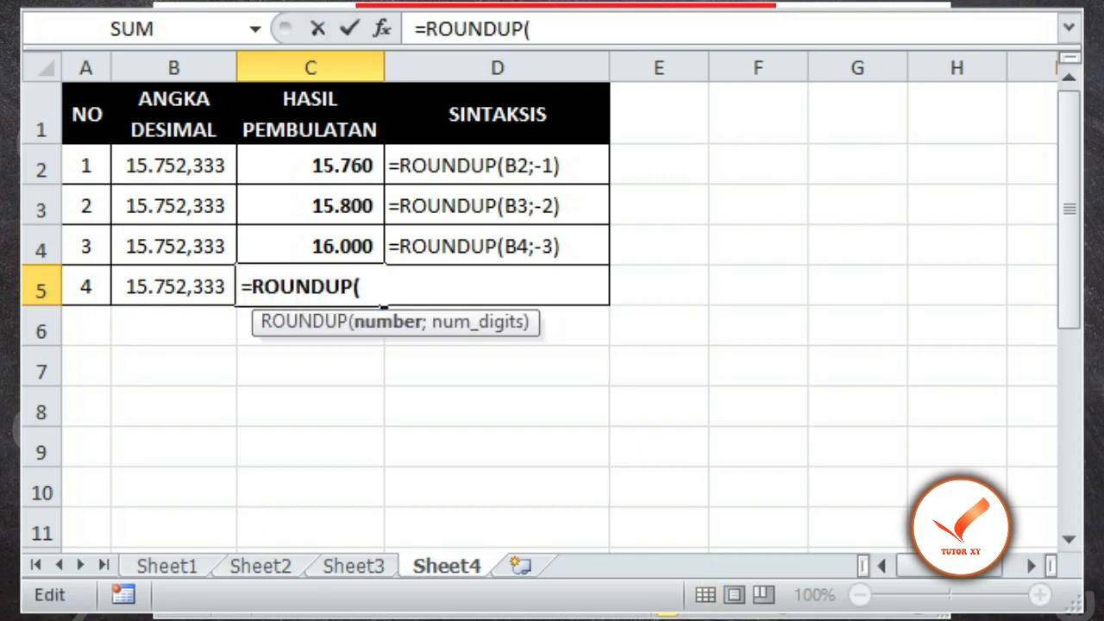
{"action": "left_click", "coordinate": [174, 286]}
{"action": "type", "text": ";-4)"}
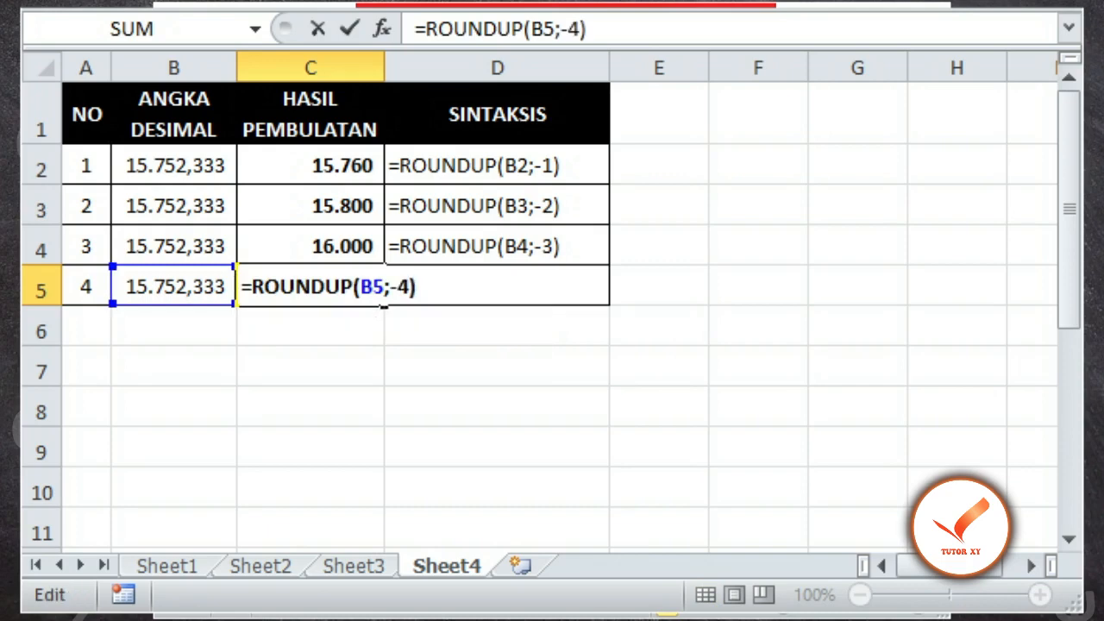
{"action": "key", "text": "Return"}
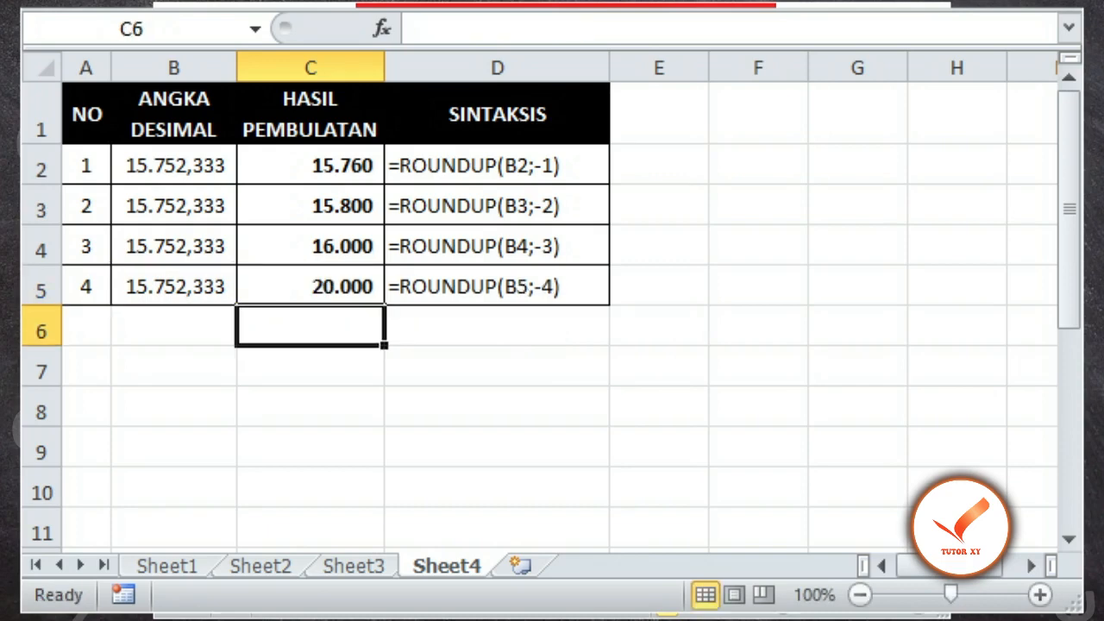